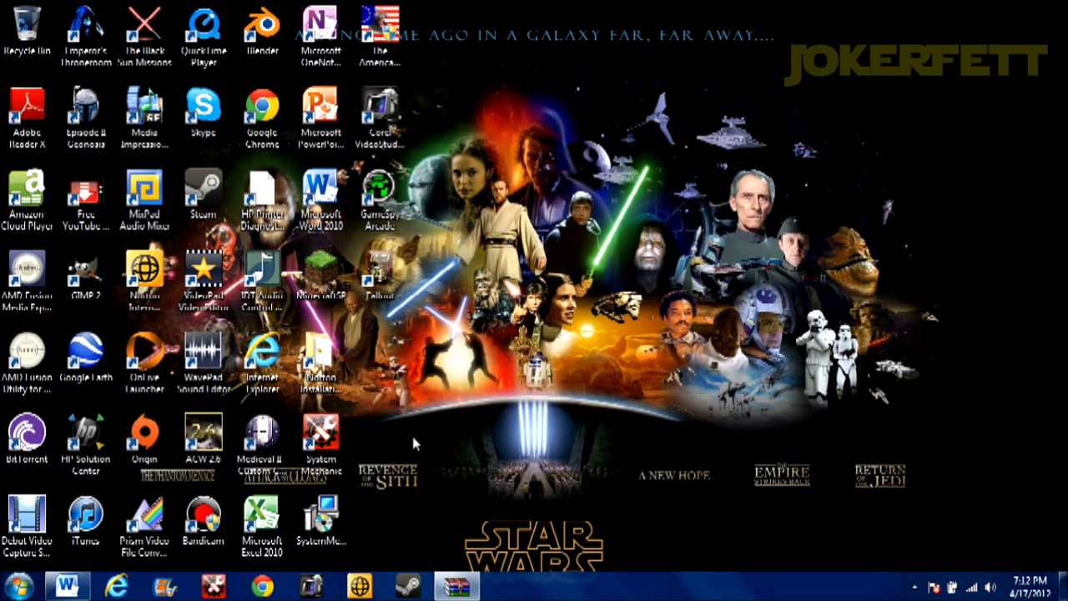
- Open the 1.33 GB Republic_At_War_Install archive from Downloads, then close the Explorer window
key("super")
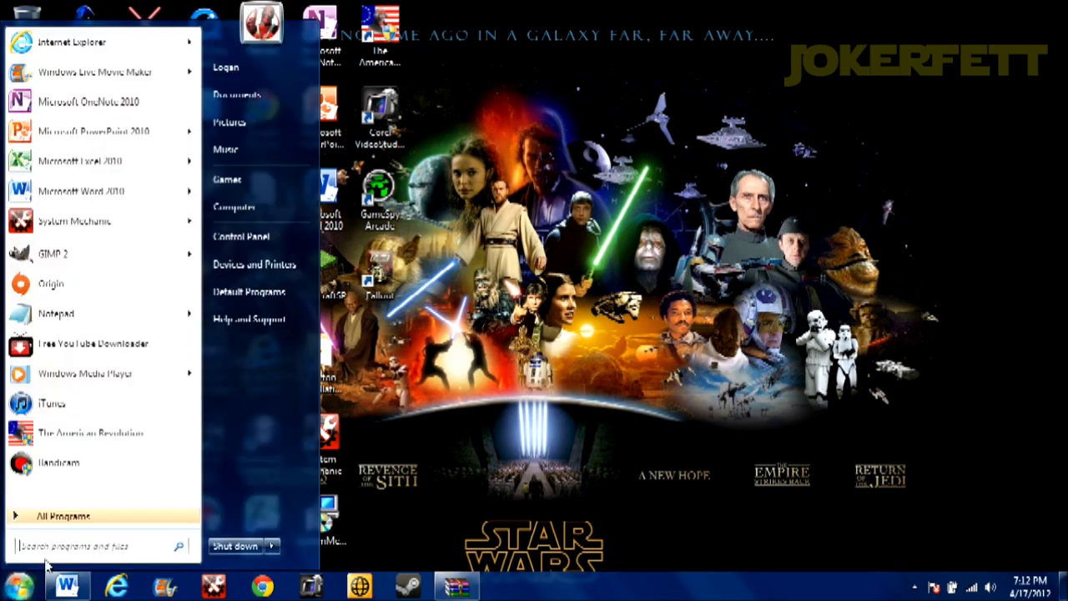
left_click(255, 215)
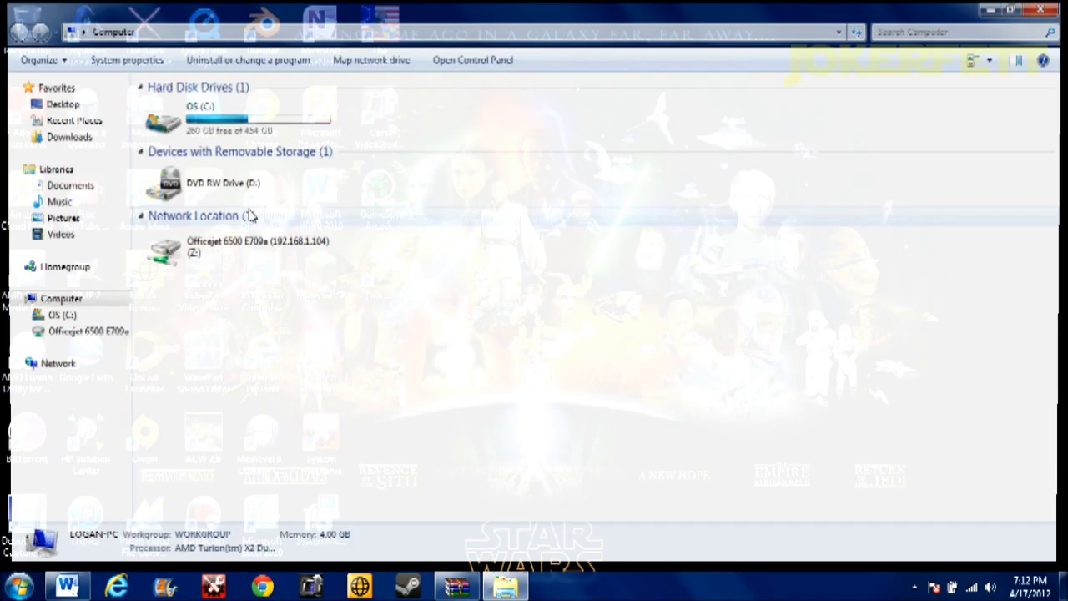
left_click(62, 138)
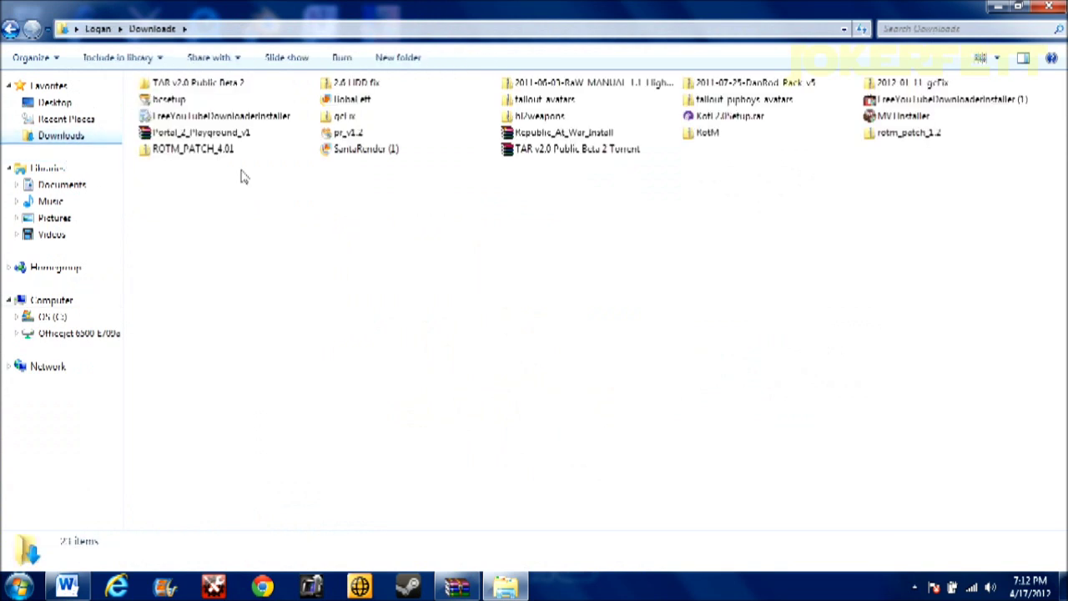
left_click(559, 133)
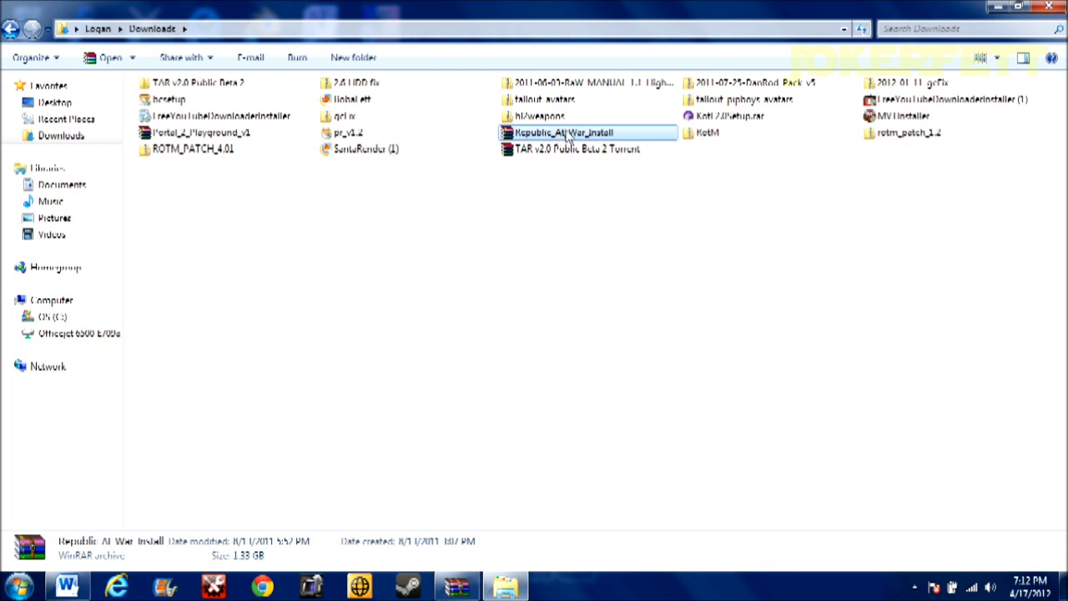
double_click(567, 140)
left_click(1048, 7)
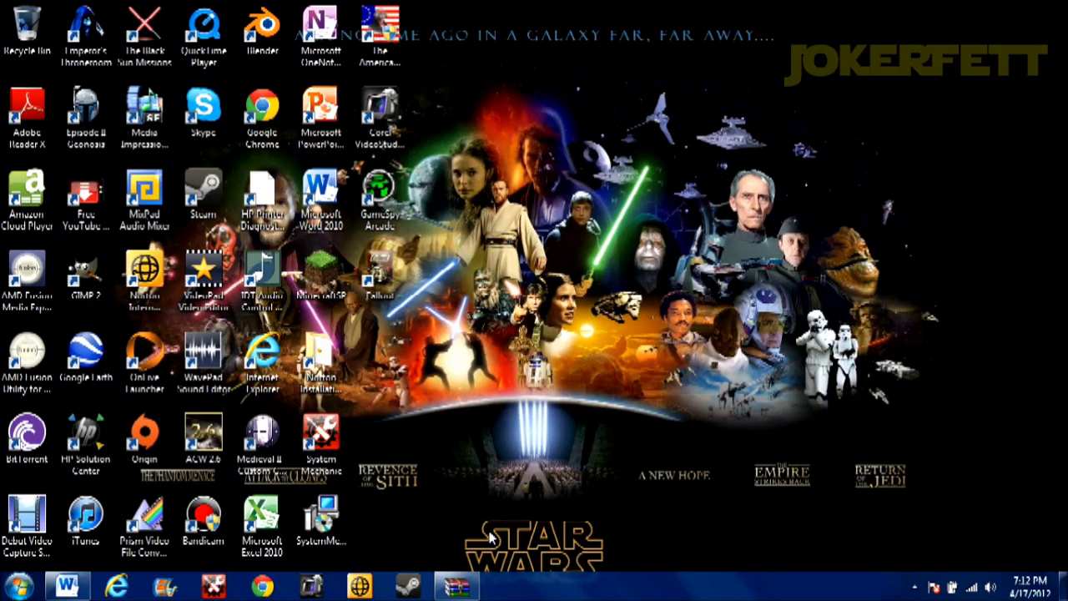
- Restore WinRAR, go up to Downloads, and open the Republic At War archive
left_click(466, 586)
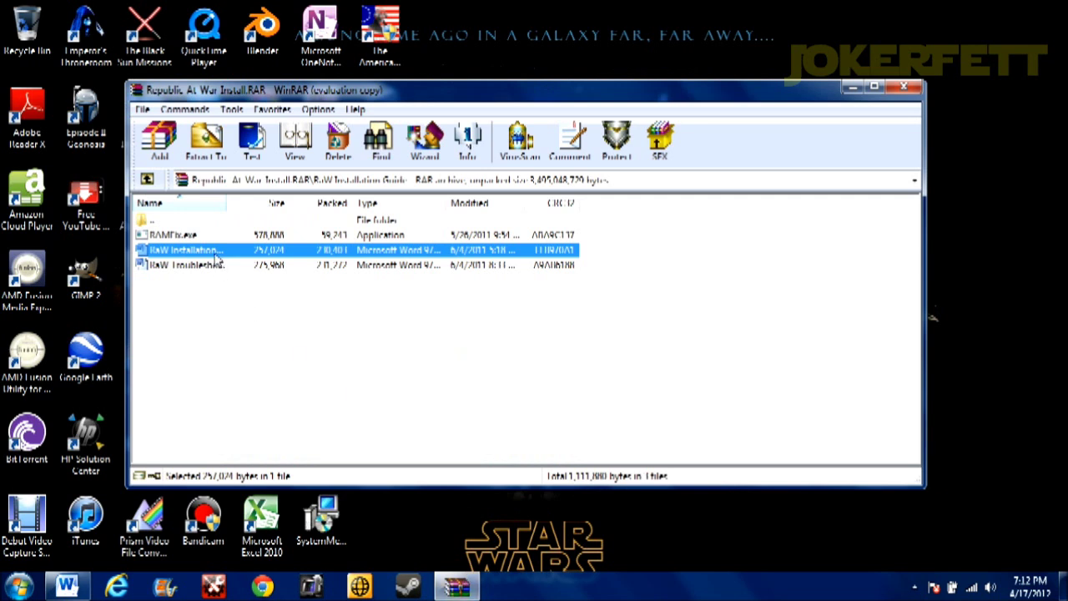
left_click(146, 180)
left_click(146, 180)
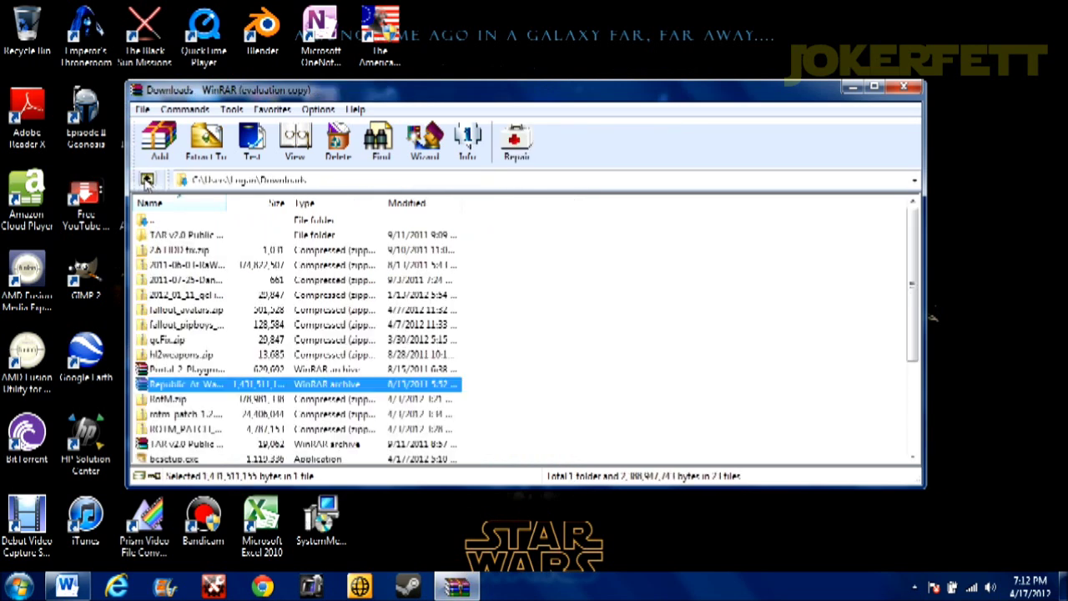
double_click(231, 389)
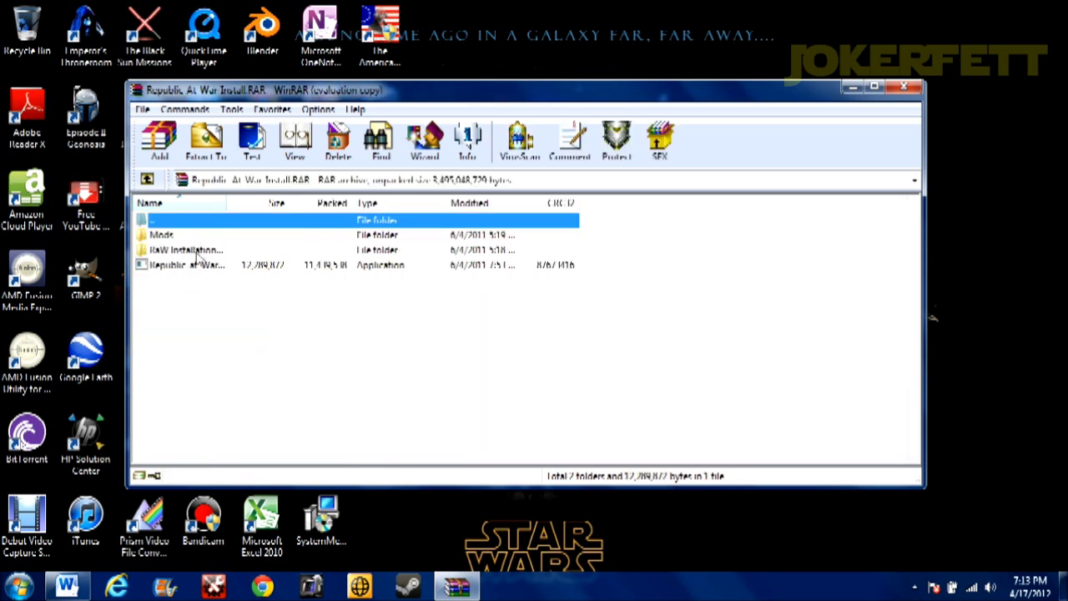
- Open the archive's RaW Installation Guide folder and bring the guide document forward
left_click(197, 251)
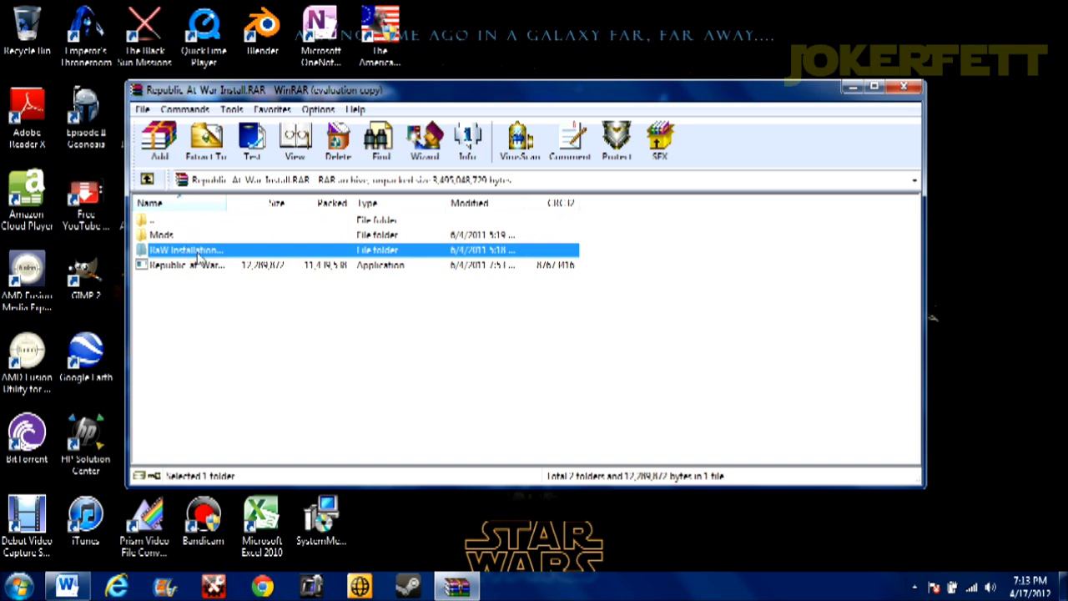
left_click(203, 266)
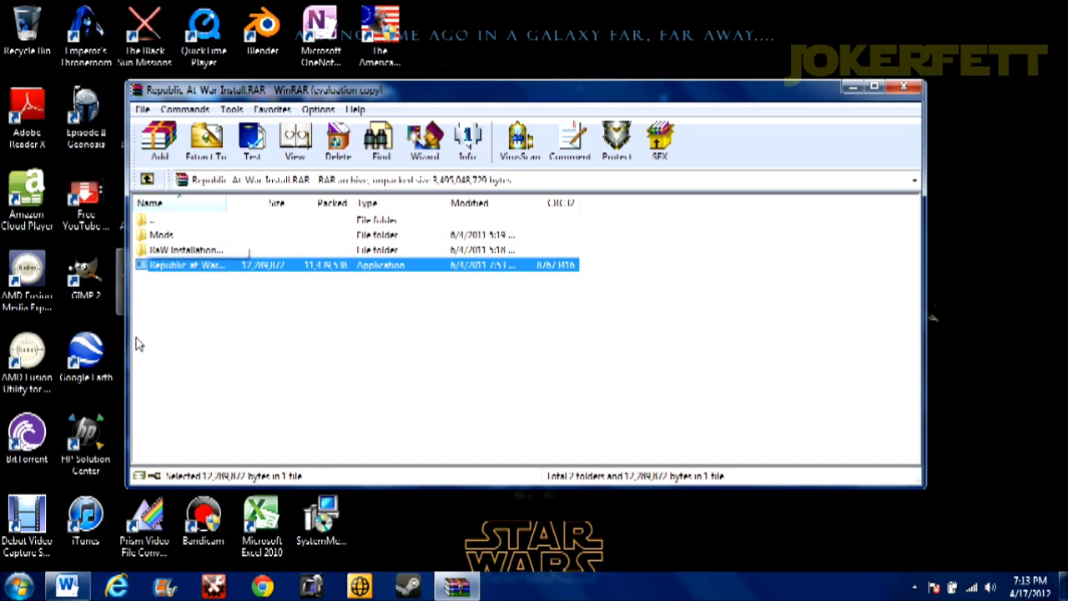
double_click(209, 251)
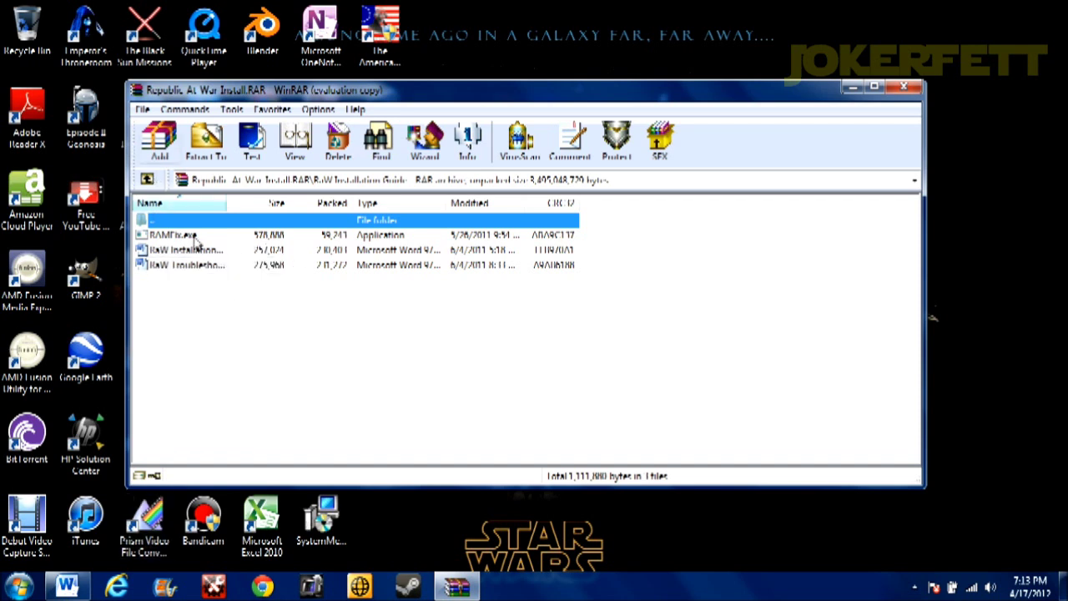
left_click(66, 585)
- Read through the RaW Installation Guide's installation steps in Word, then minimize Word
scroll(379, 273, "up", 8)
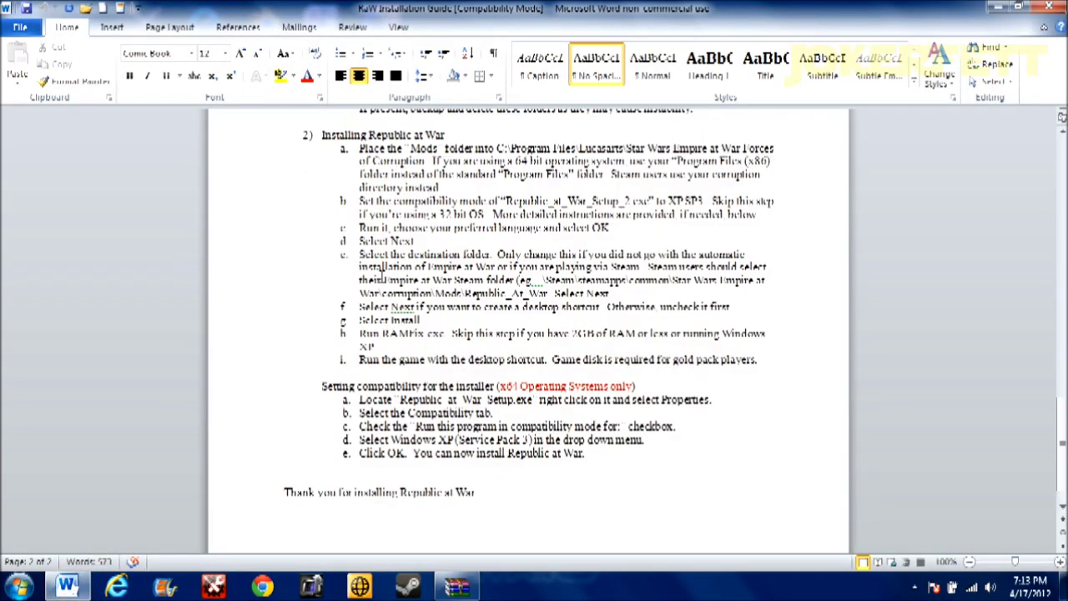
scroll(426, 195, "up", 3)
scroll(451, 261, "down", 3)
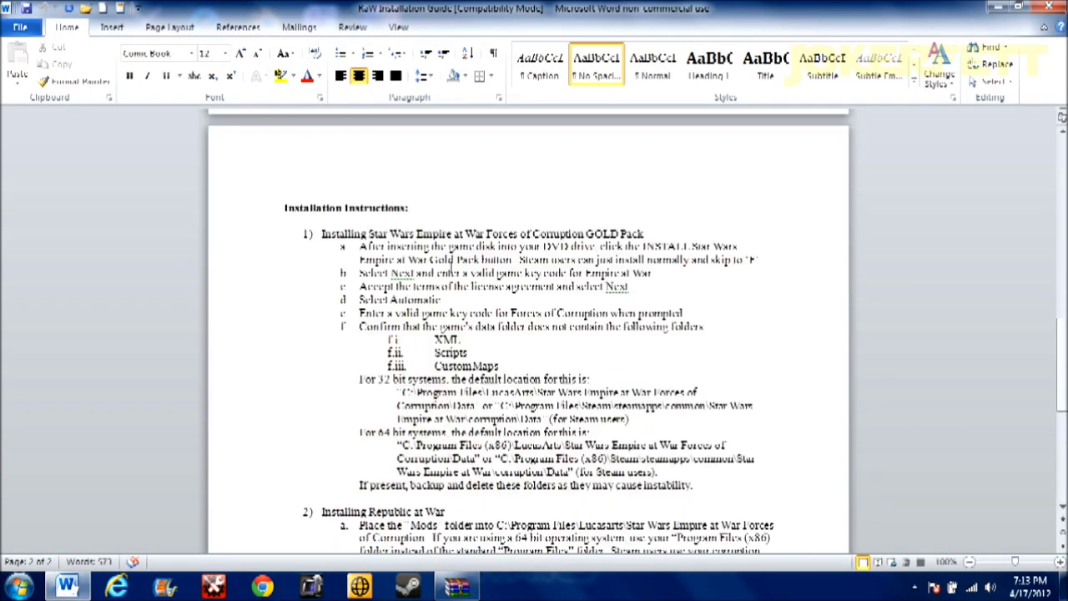
scroll(460, 277, "up", 7)
scroll(460, 279, "down", 8)
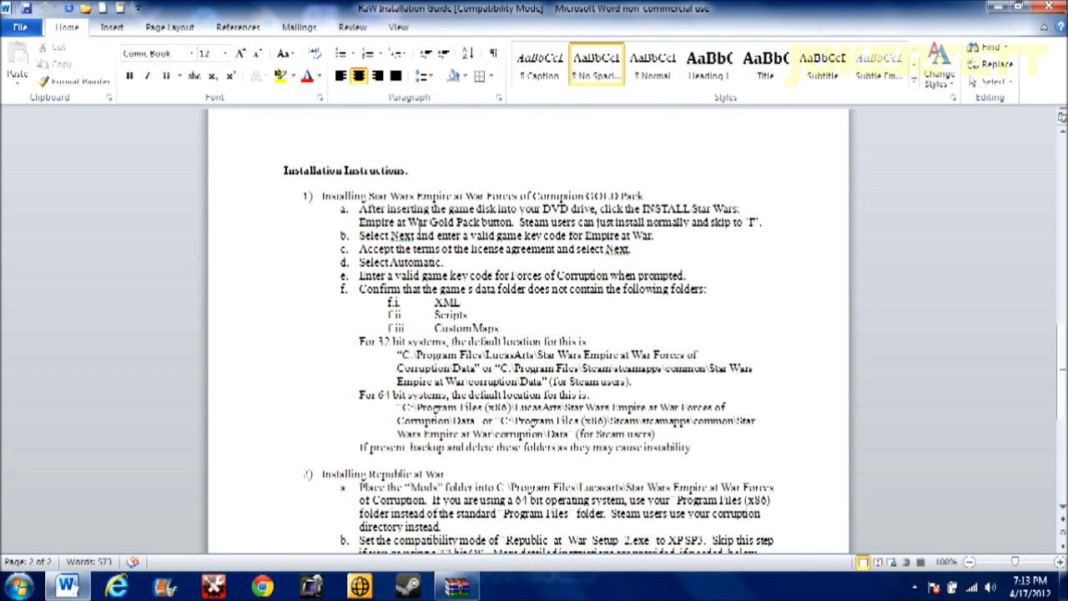
mouse_move(440, 186)
scroll(393, 250, "down", 5)
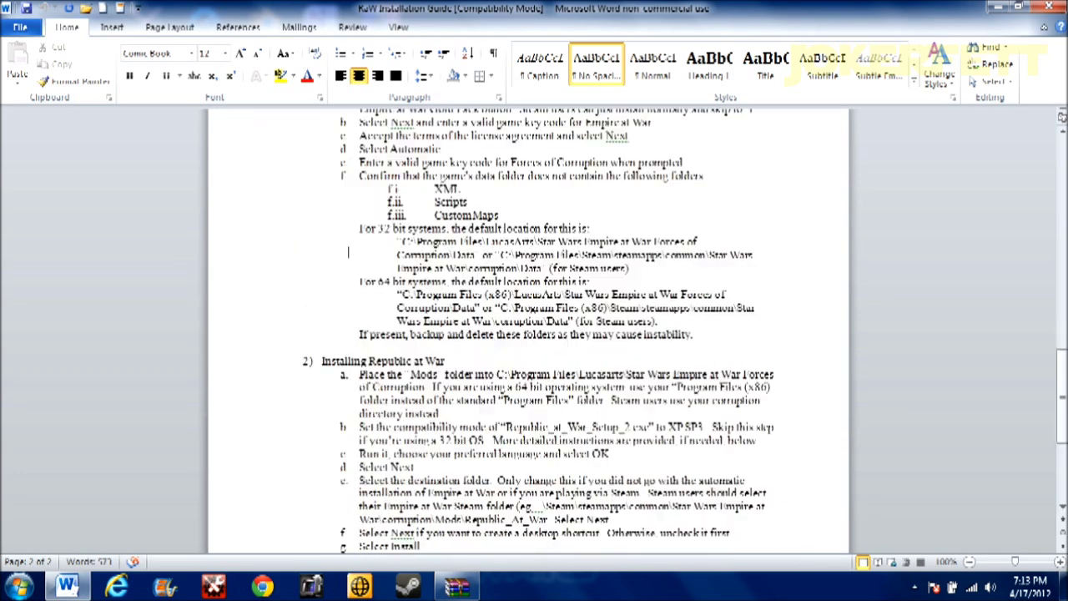
scroll(372, 273, "down", 3)
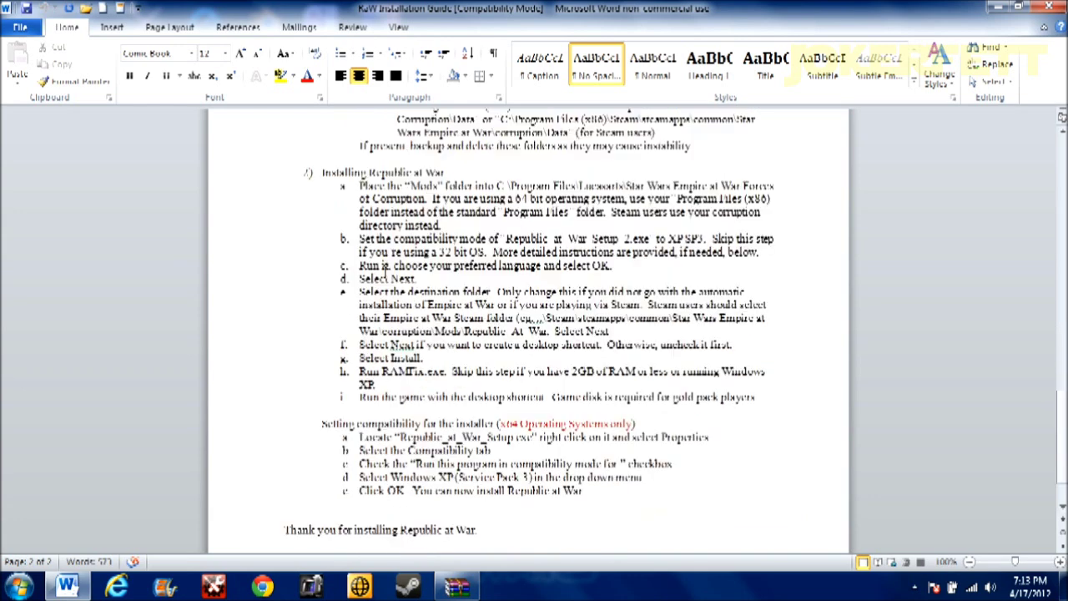
scroll(434, 271, "up", 10)
scroll(472, 267, "up", 1)
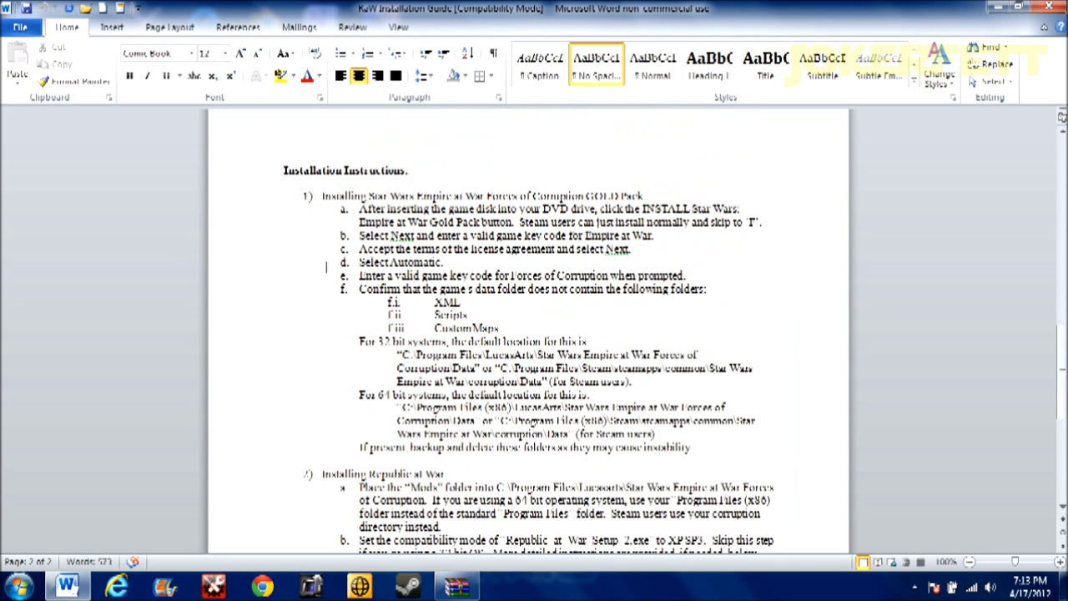
scroll(326, 300, "down", 8)
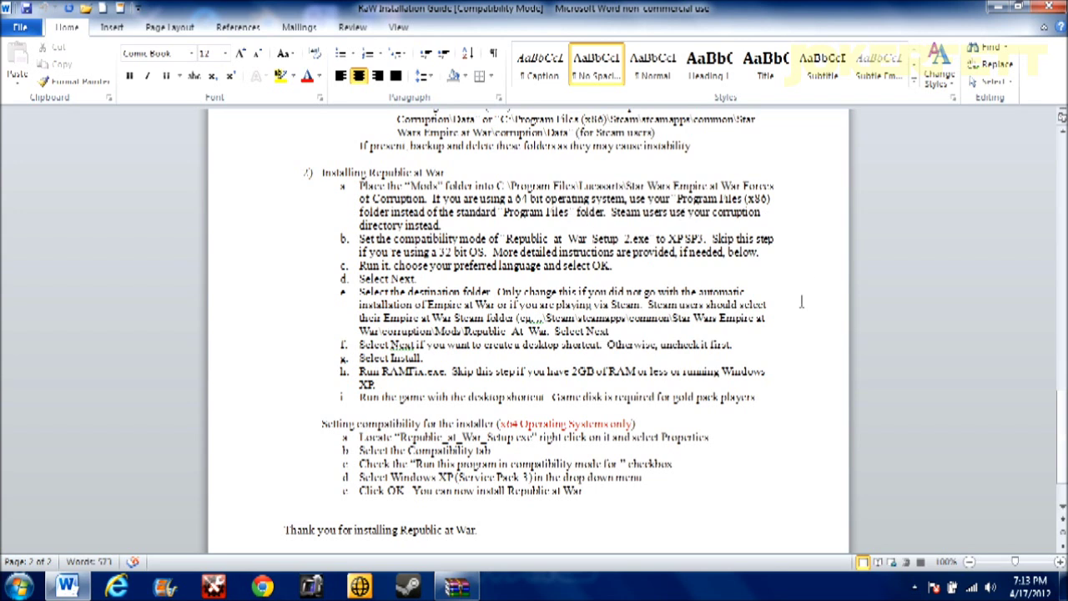
scroll(801, 302, "down", 2)
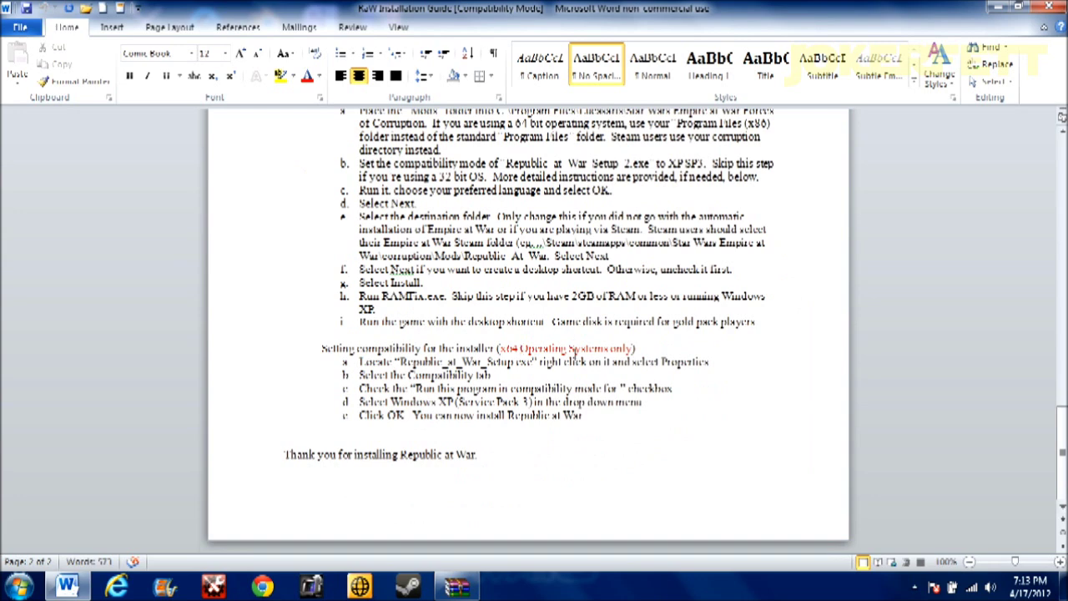
left_click(999, 8)
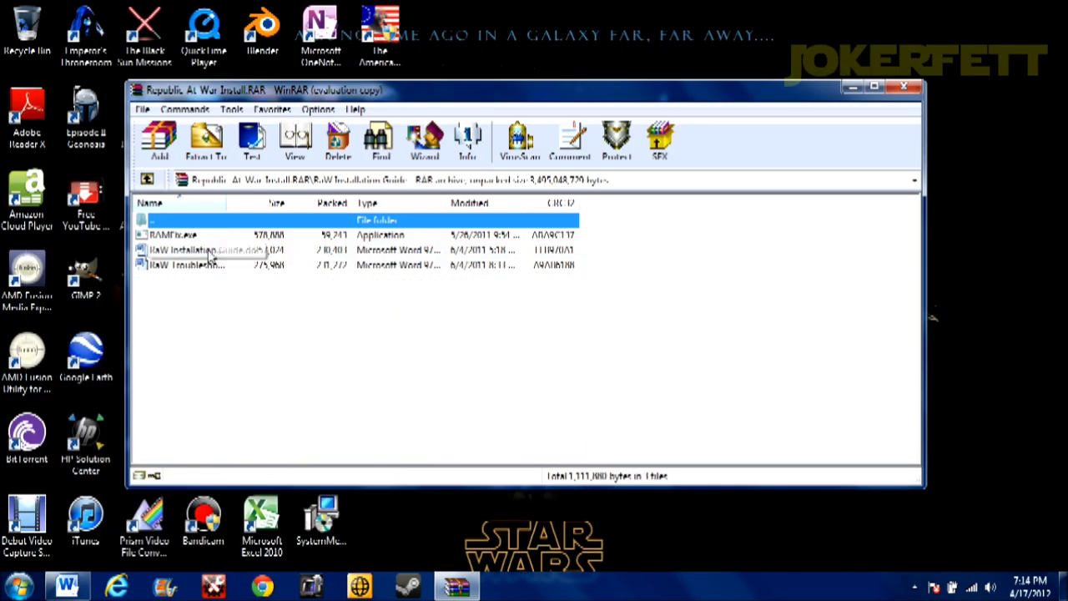
- Go back to the archive's top level, select the Mods folder, and open the Start menu
left_click(147, 181)
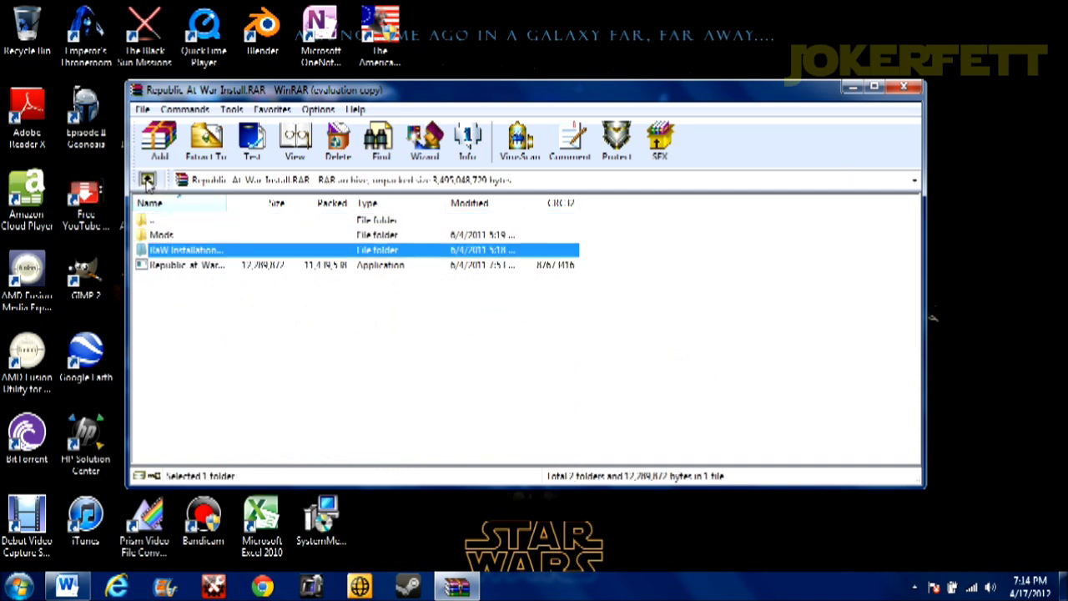
left_click(171, 237)
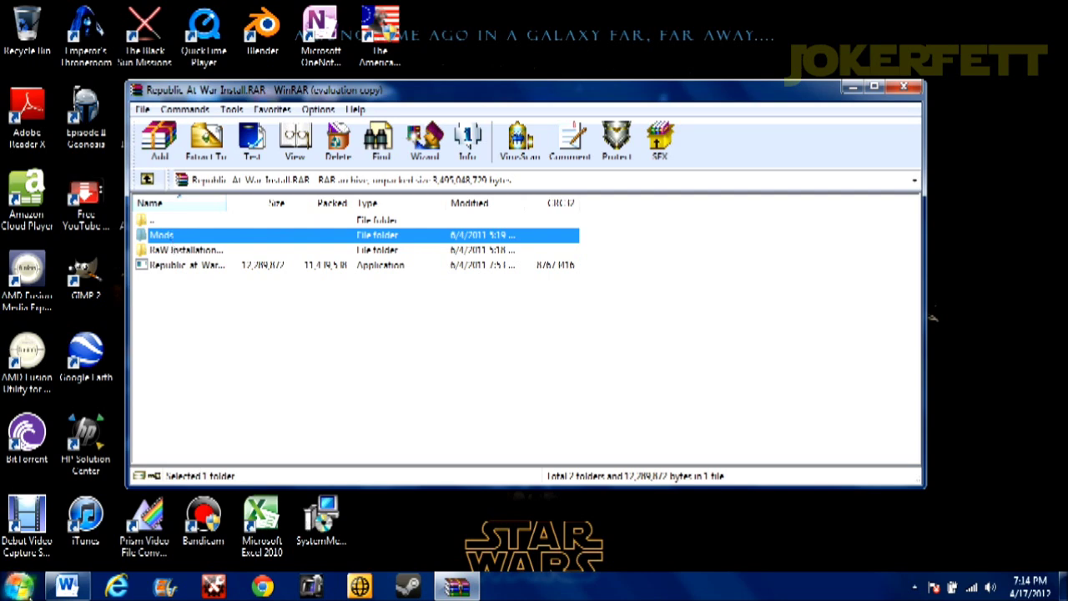
left_click(19, 586)
- Open C:\Program Files (x86)\Steam\steamapps\common\star wars empire at war\corruption, then minimize Explorer
left_click(238, 207)
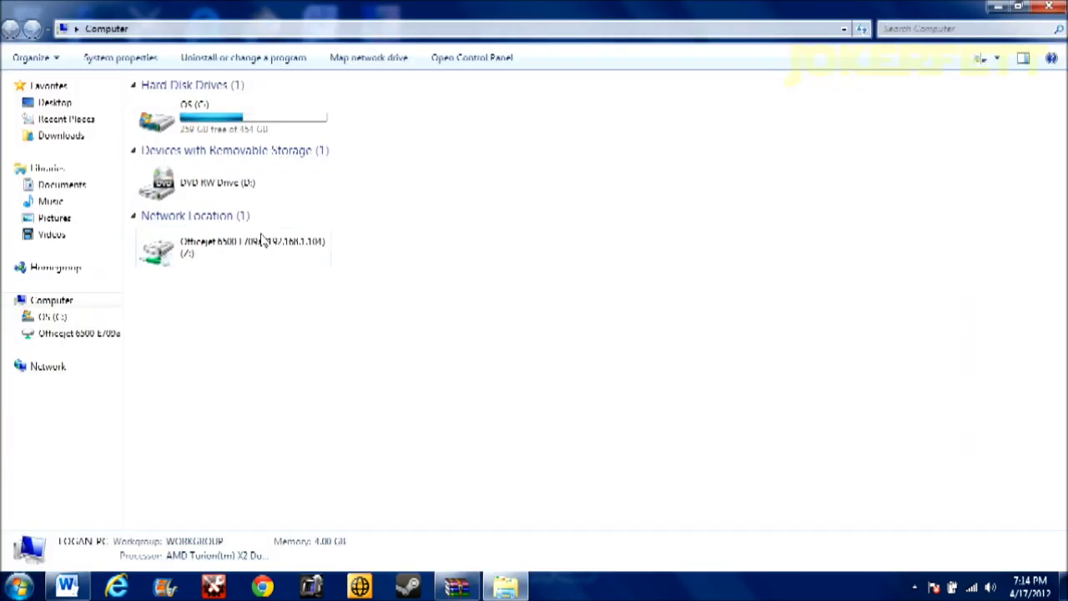
left_click(72, 323)
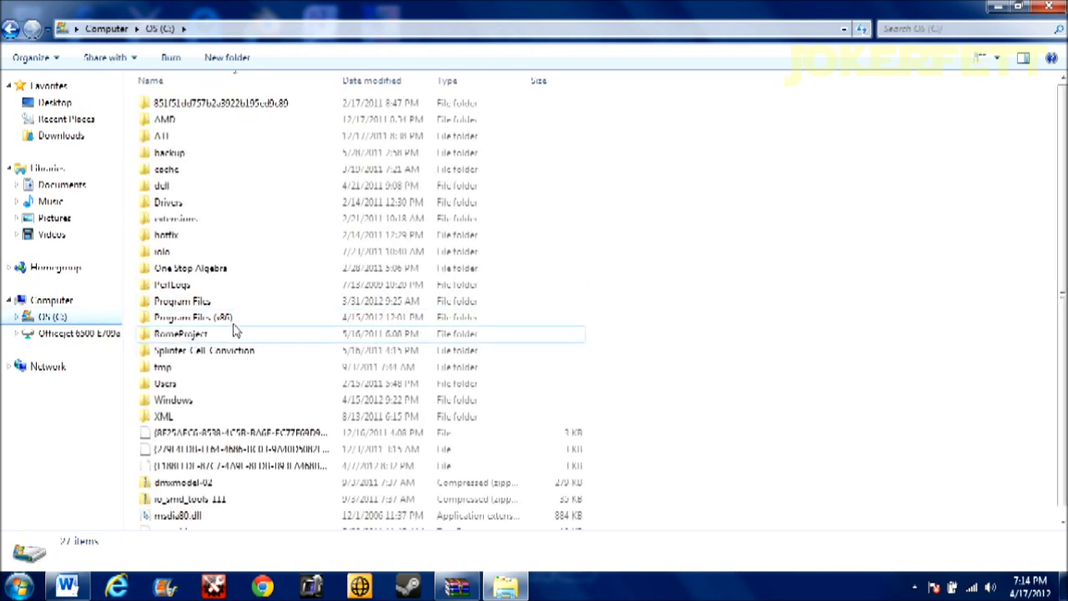
left_click(244, 322)
double_click(244, 322)
scroll(238, 329, "down", 10)
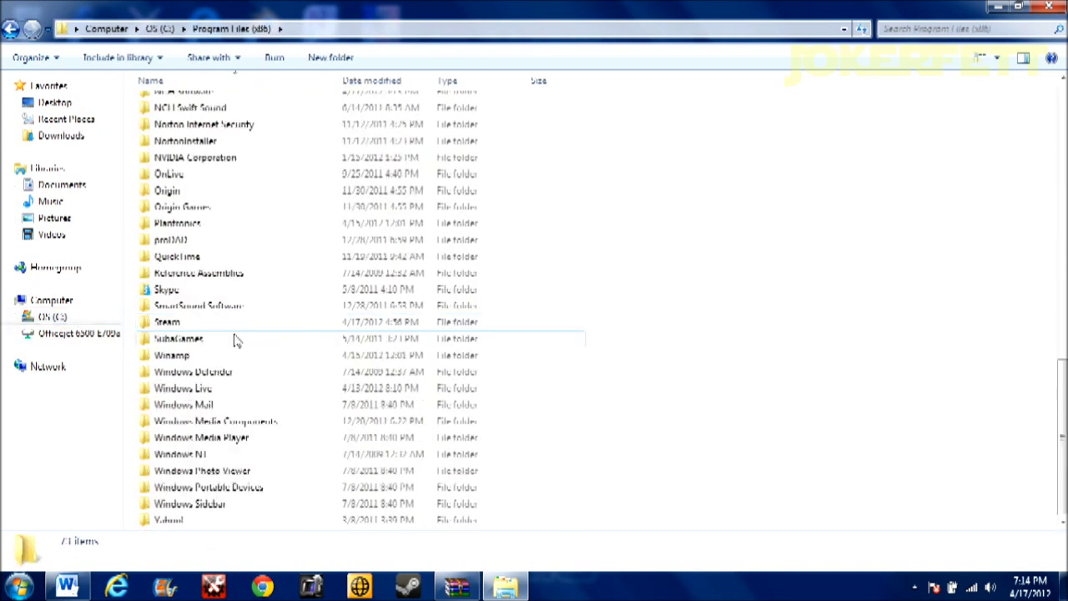
double_click(219, 329)
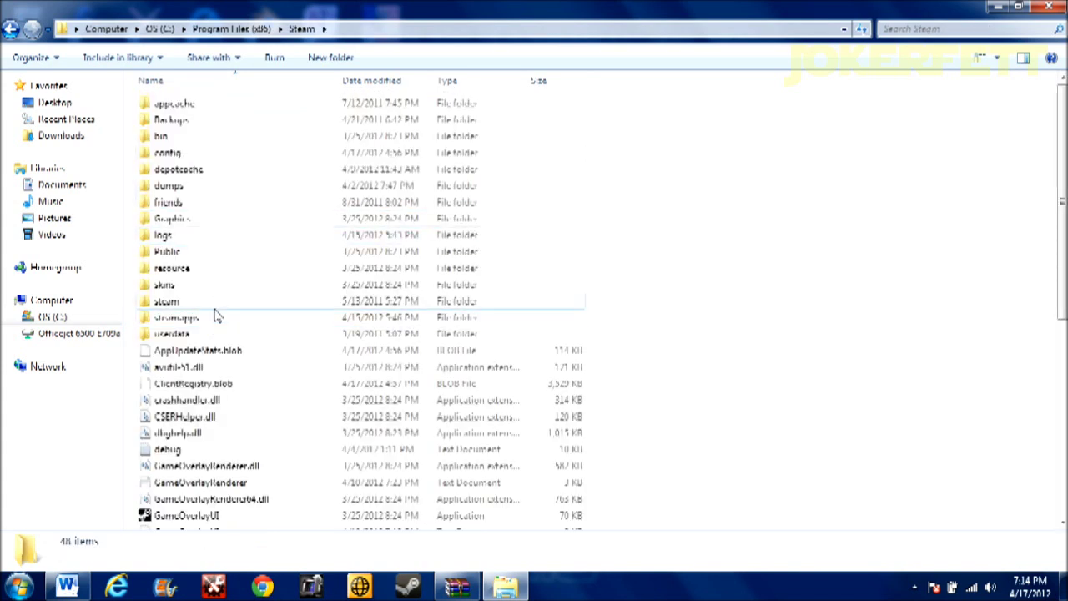
double_click(226, 317)
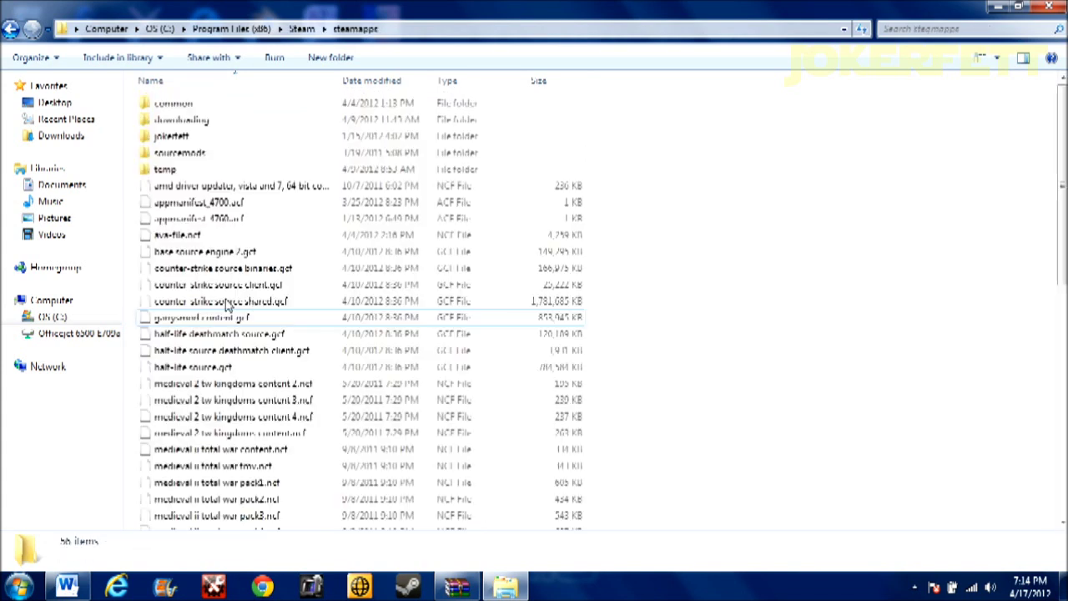
double_click(197, 105)
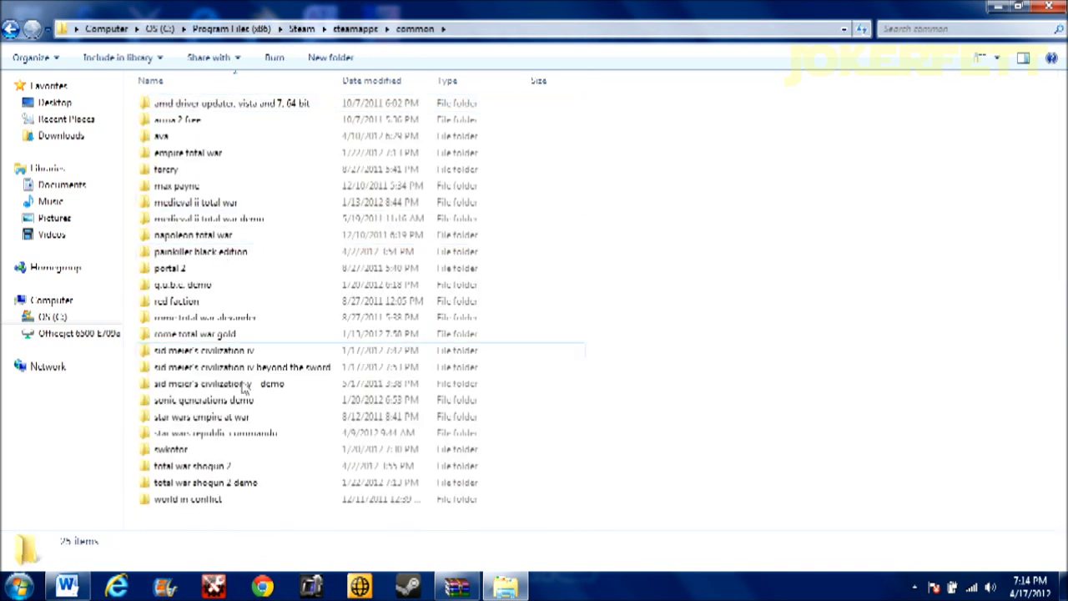
double_click(241, 417)
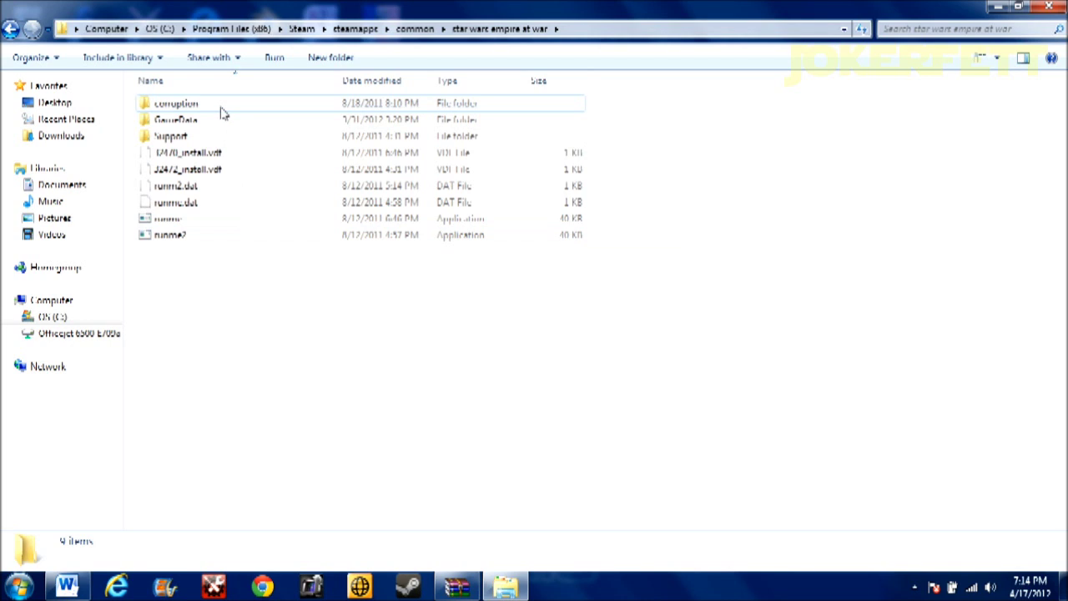
double_click(177, 104)
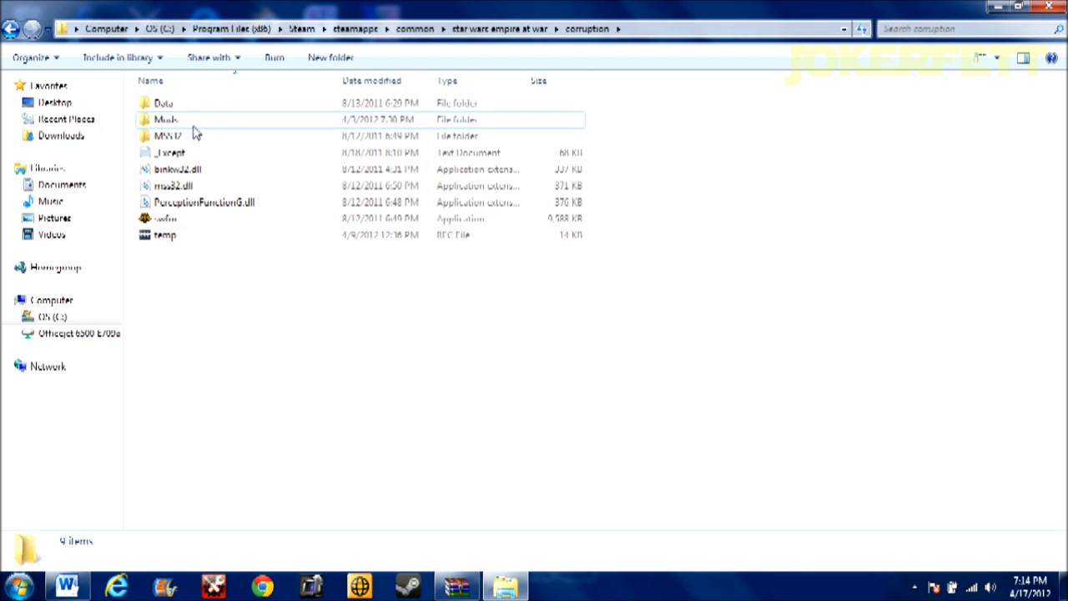
left_click(1001, 7)
- Clear the desktop, restore the archive in WinRAR, and run the Republic at War setup program
left_click(878, 85)
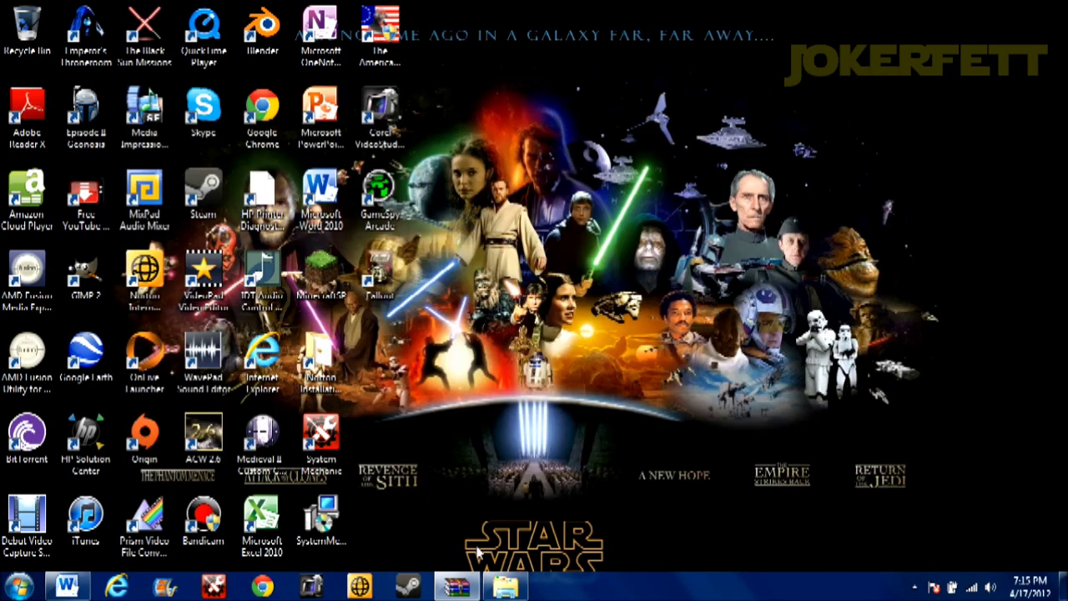
left_click(456, 587)
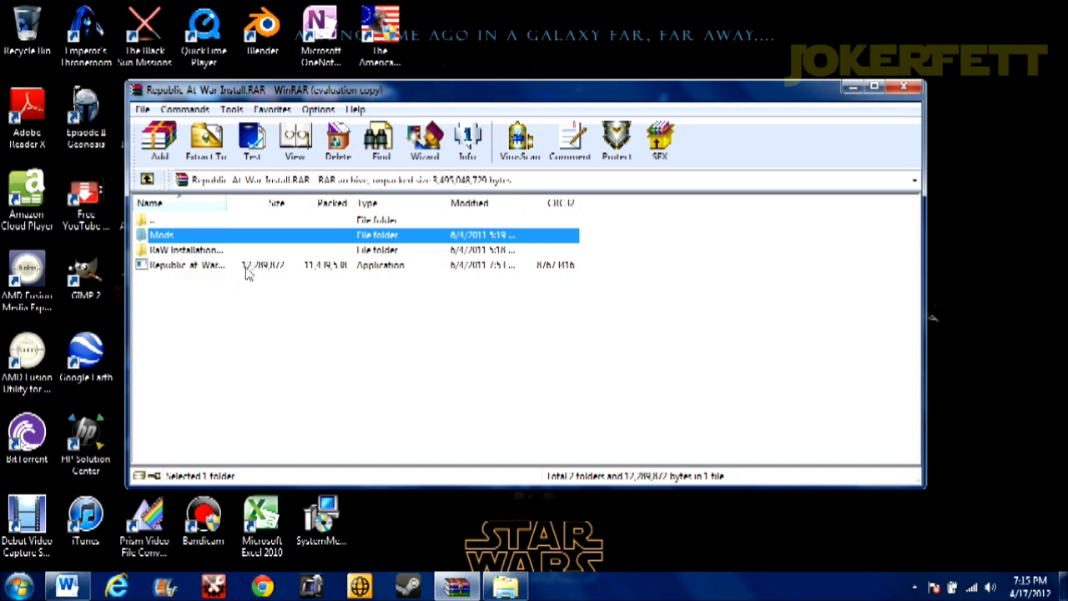
double_click(246, 267)
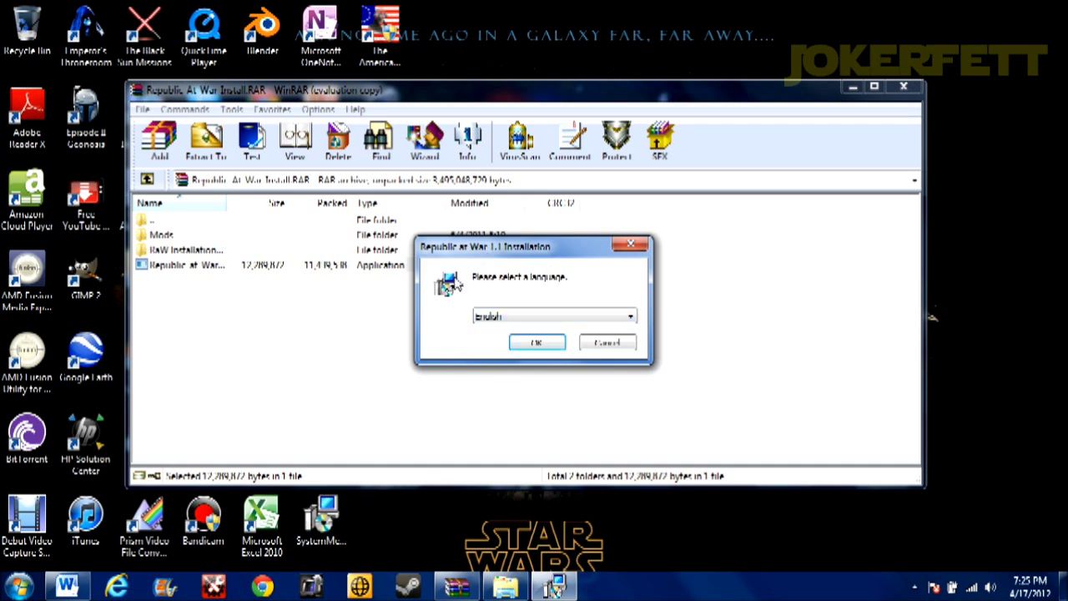
- Confirm English as the installer language and advance past the welcome page
left_click(613, 319)
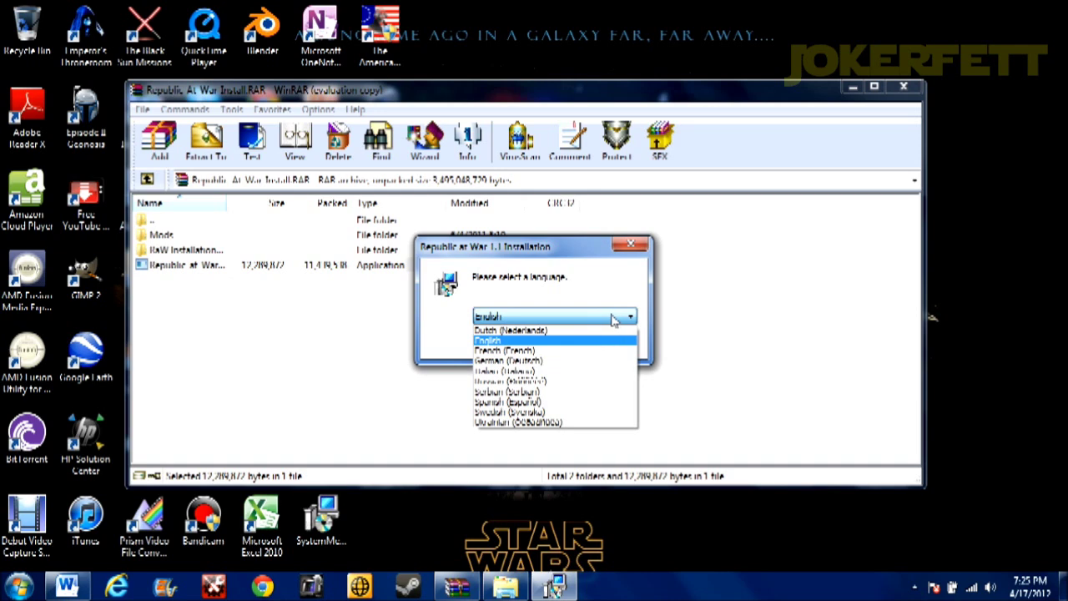
left_click(619, 318)
left_click(542, 344)
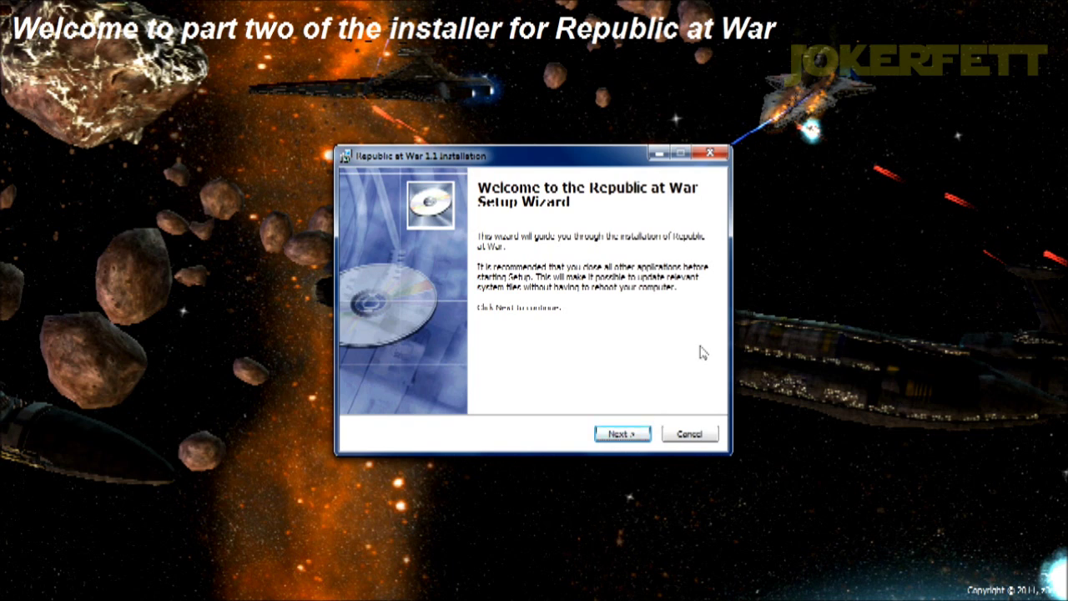
left_click(626, 436)
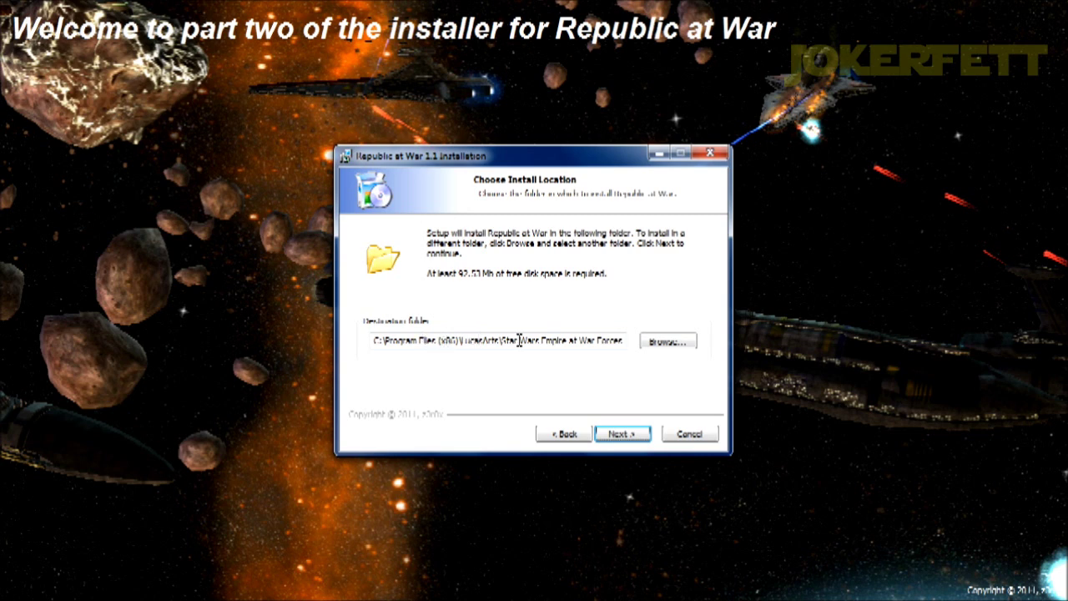
- Review the default Program Files (x86)\LucasArts destination path, then browse for a different folder
left_click(622, 340)
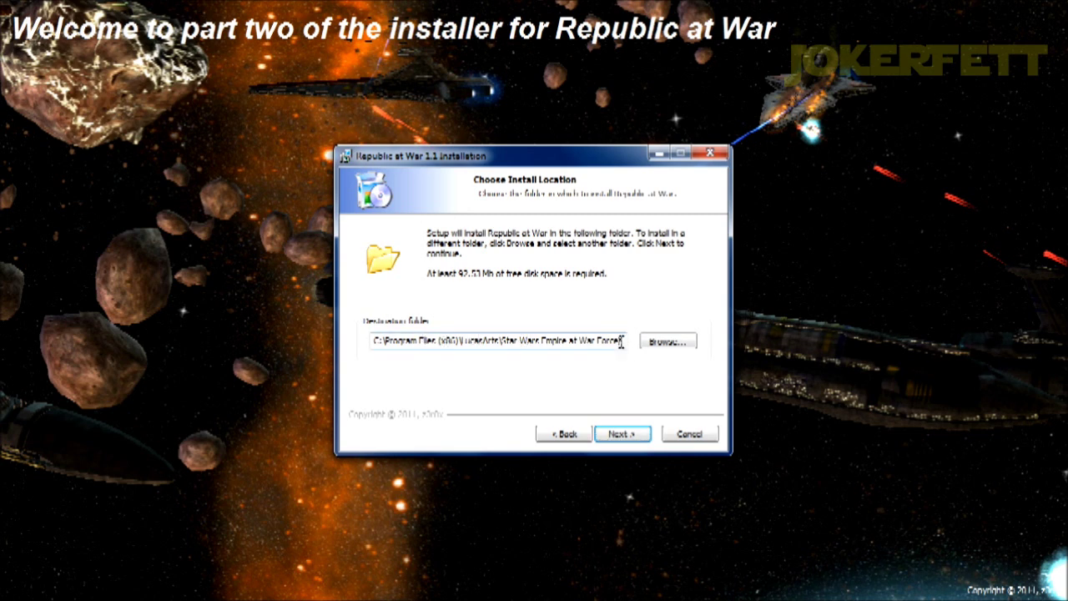
key("Right")
key("Right")
key("Right")
key("Right")
key("Right")
key("Right")
key("Right")
key("Right")
key("Right")
key("Right")
key("Right")
key("Right")
key("Right")
key("Right")
key("Right")
key("Right")
key("Right")
key("Right")
key("Right")
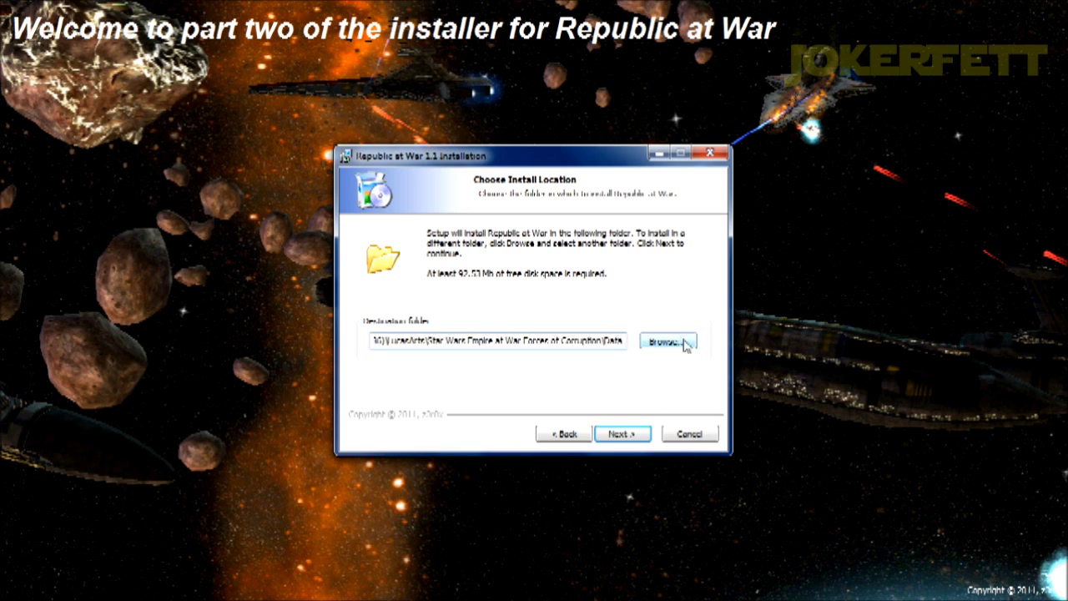
left_click(682, 340)
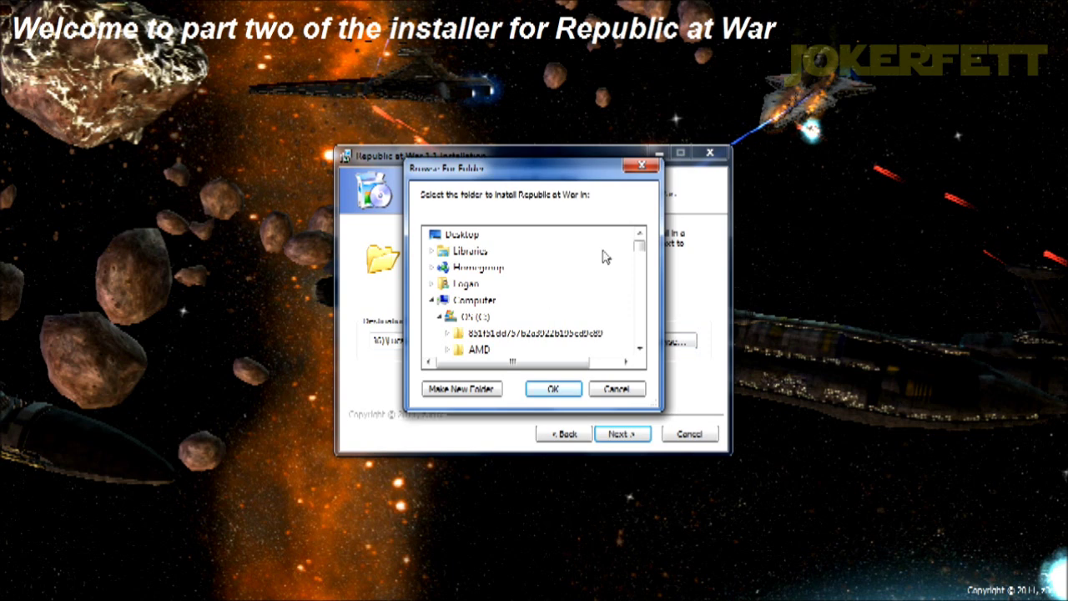
- Choose the Steam steamapps\common star wars game folder as destination and continue to shortcut options
left_click_drag(639, 242, 640, 258)
left_click(553, 389)
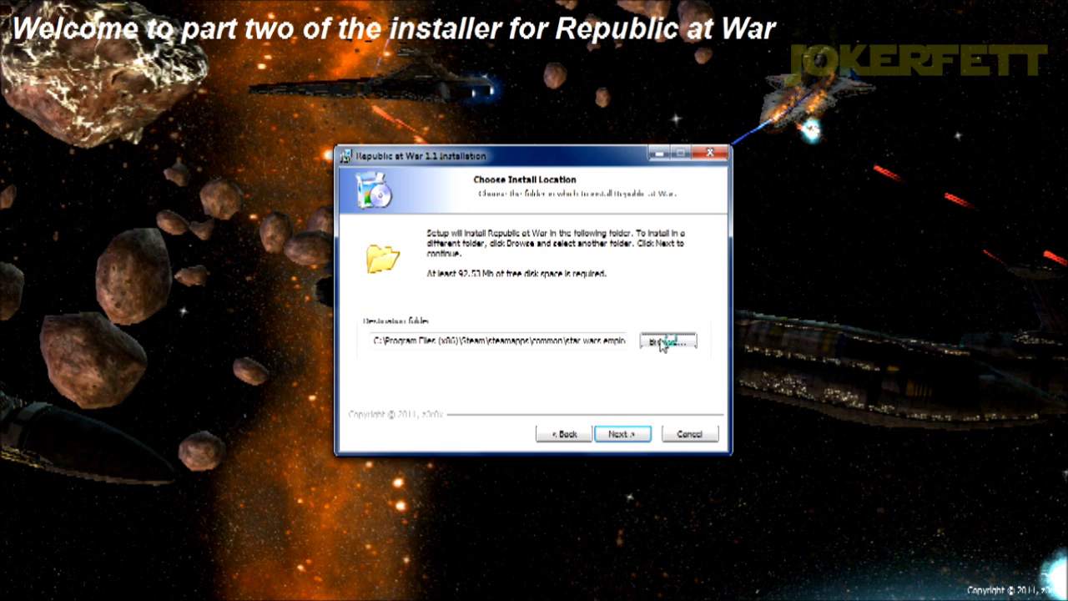
left_click(624, 439)
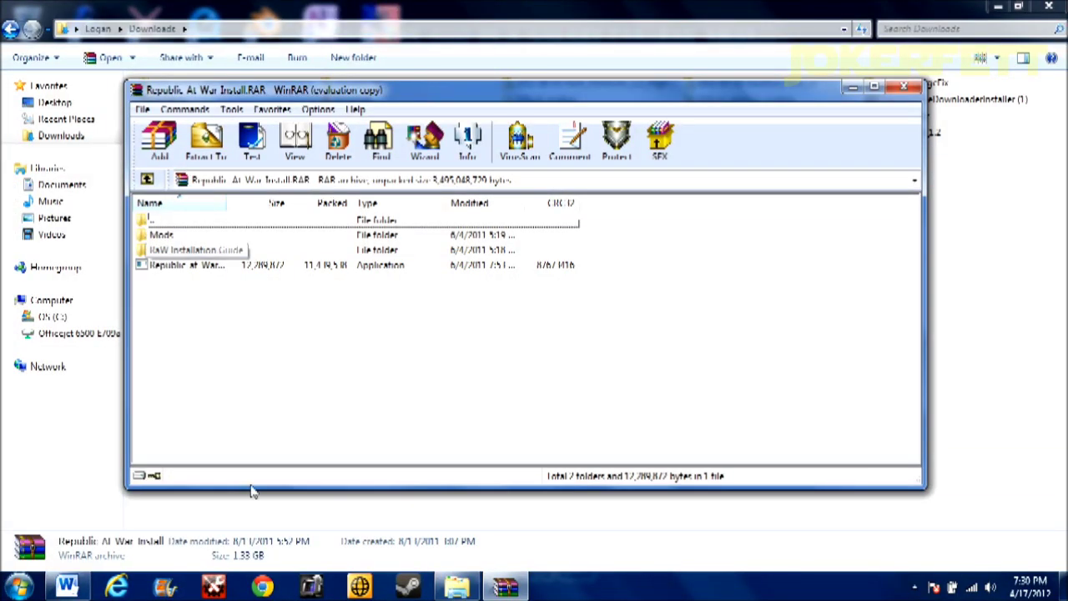
- Check the Word guide, open WinRAR's RaW Installation Guide folder showing RAMFix.exe, then close WinRAR
mouse_move(70, 586)
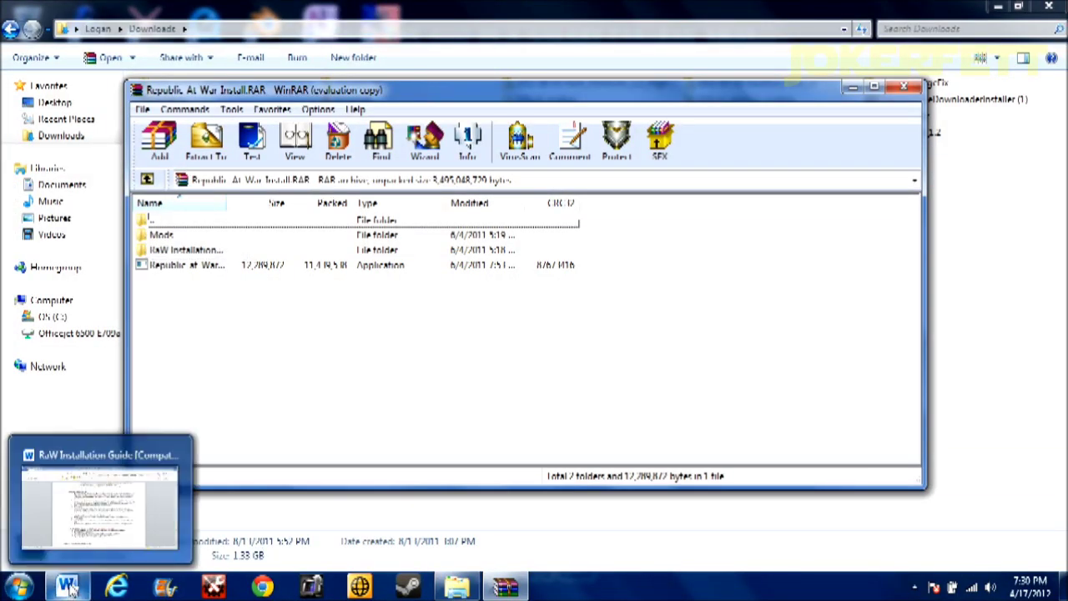
left_click(70, 586)
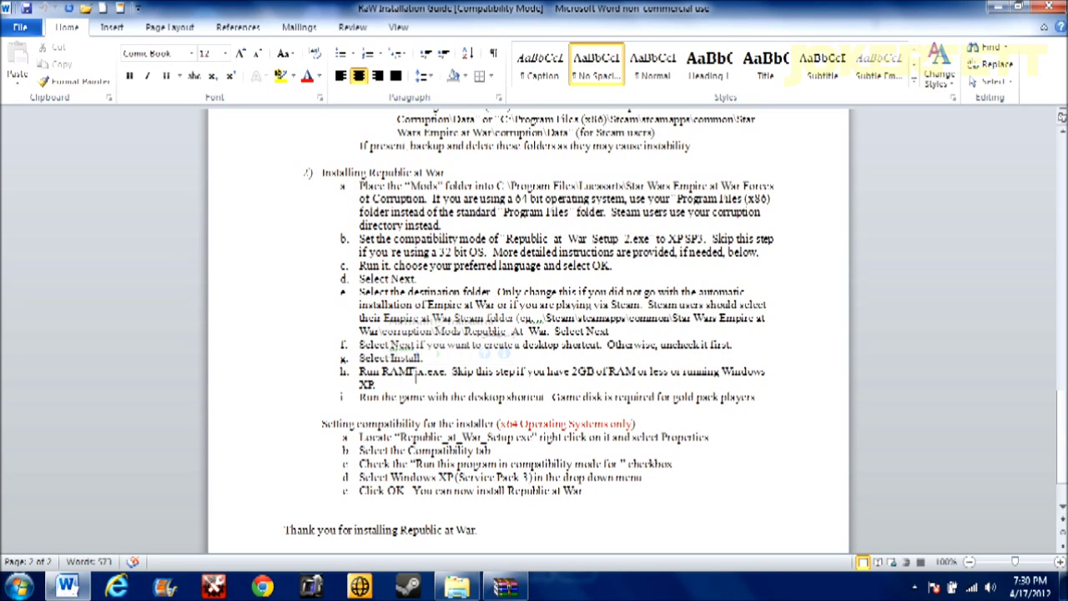
left_click(504, 587)
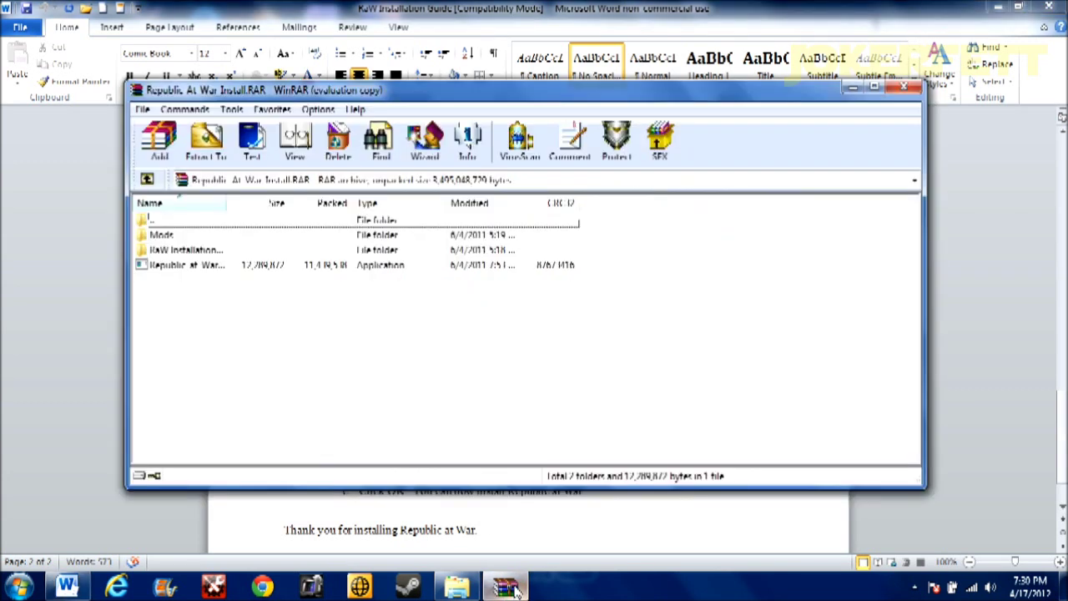
double_click(194, 250)
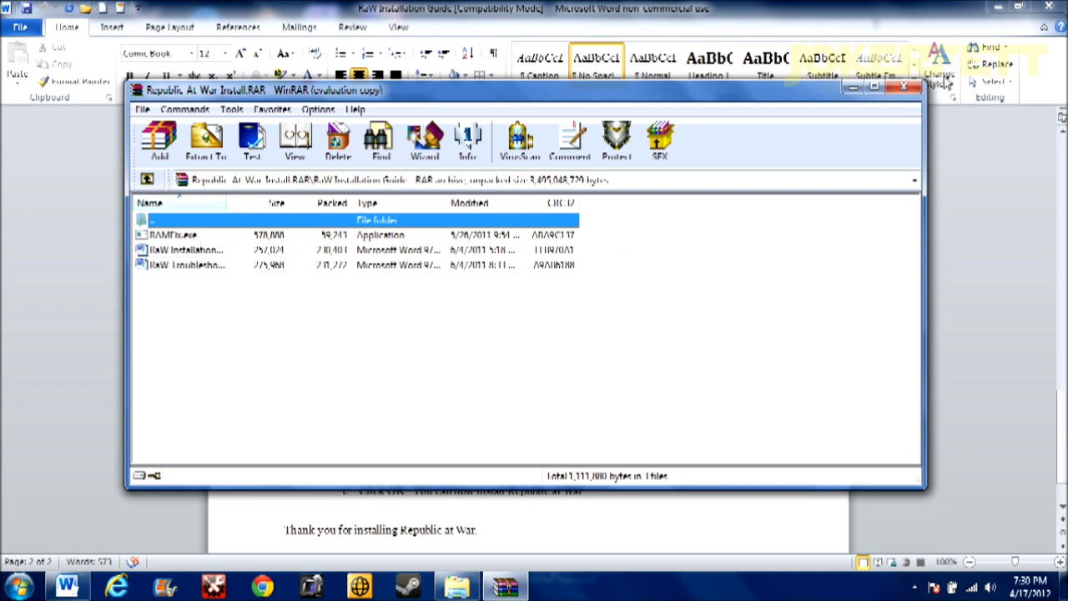
left_click(907, 95)
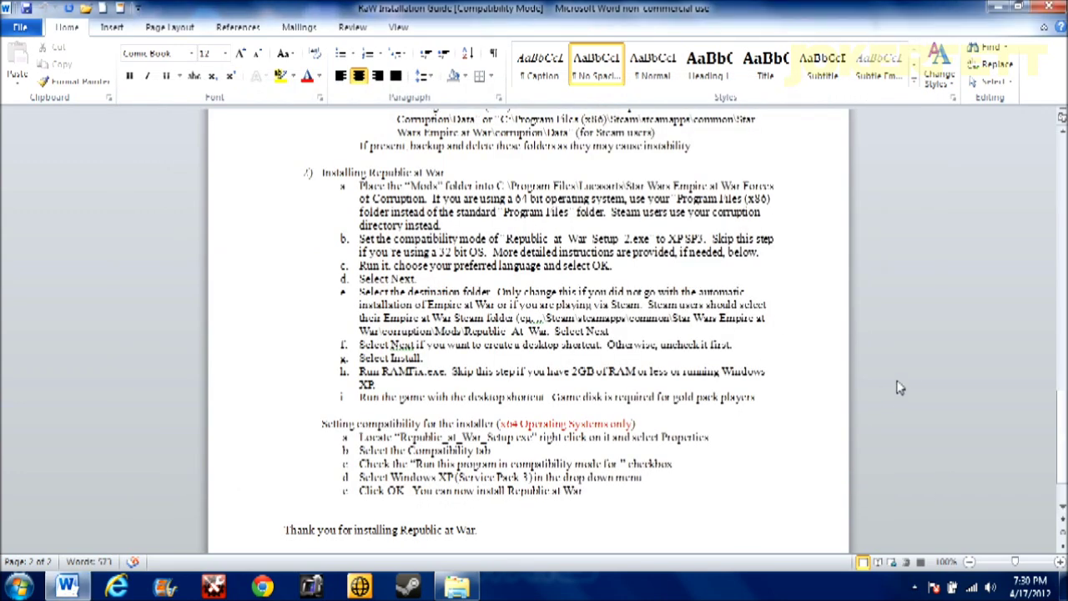
- Read through the RaW Installation Guide and highlight the Setting compatibility steps a–e
scroll(901, 396, "down", 2)
scroll(928, 404, "up", 9)
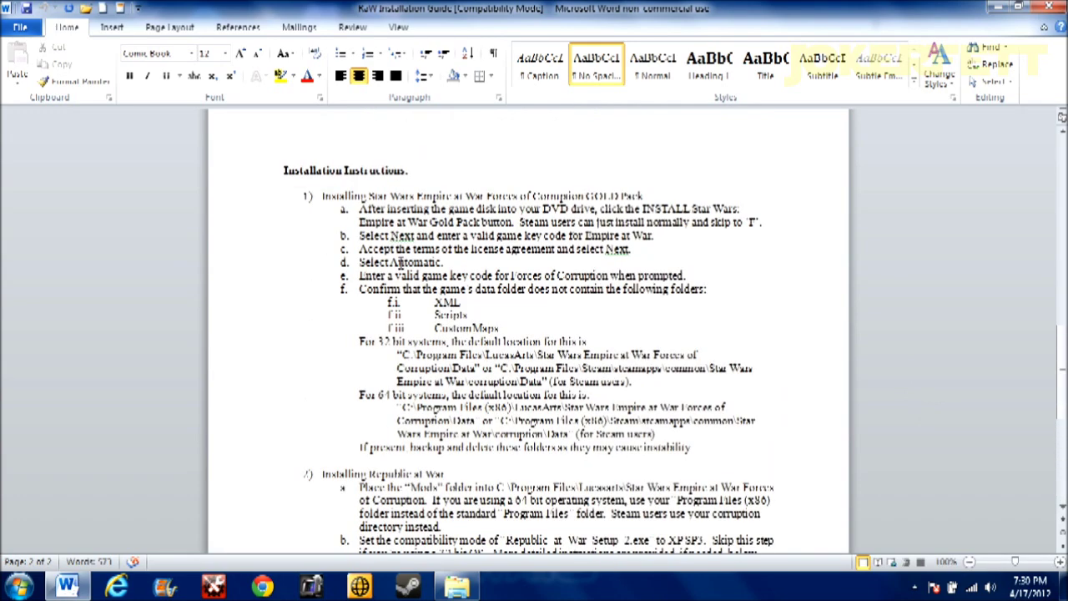
scroll(401, 263, "down", 8)
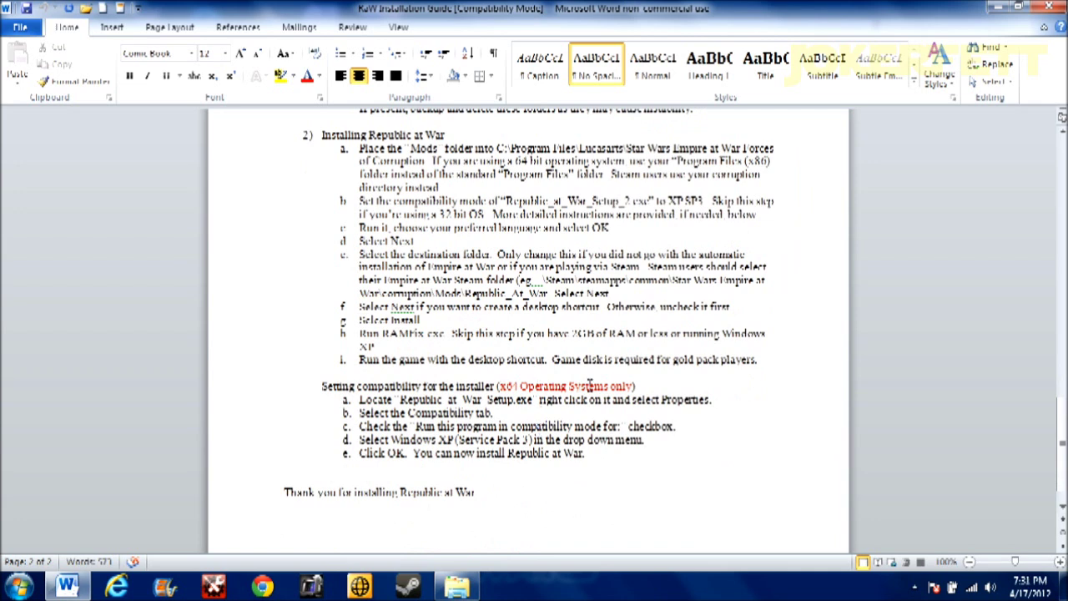
scroll(582, 382, "down", 1)
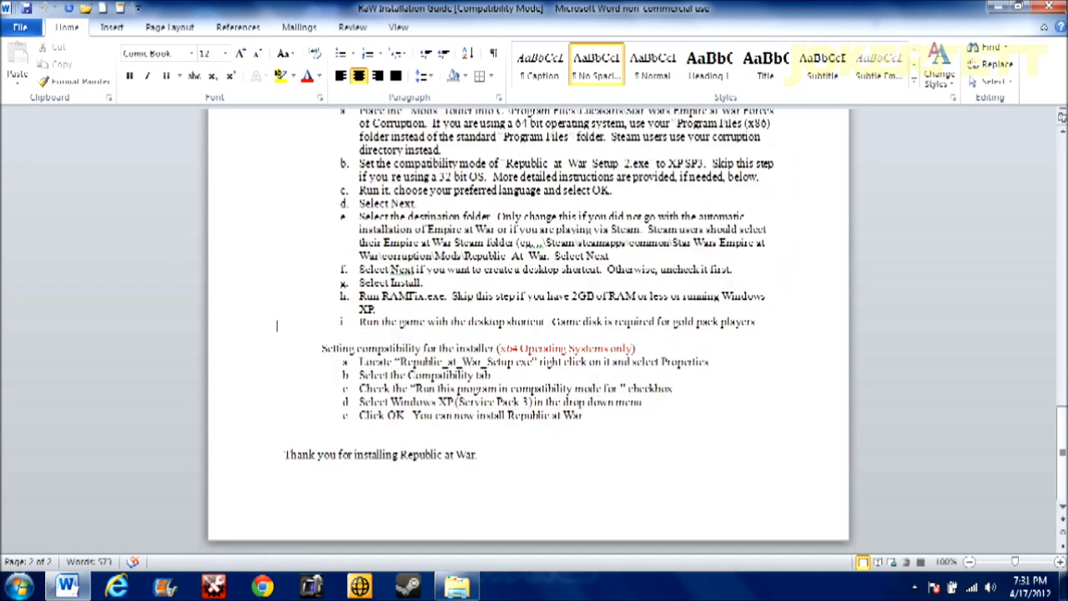
mouse_move(322, 349)
left_mouse_down()
mouse_move(642, 404)
mouse_move(613, 431)
mouse_move(594, 420)
mouse_move(559, 348)
mouse_move(321, 349)
left_mouse_up()
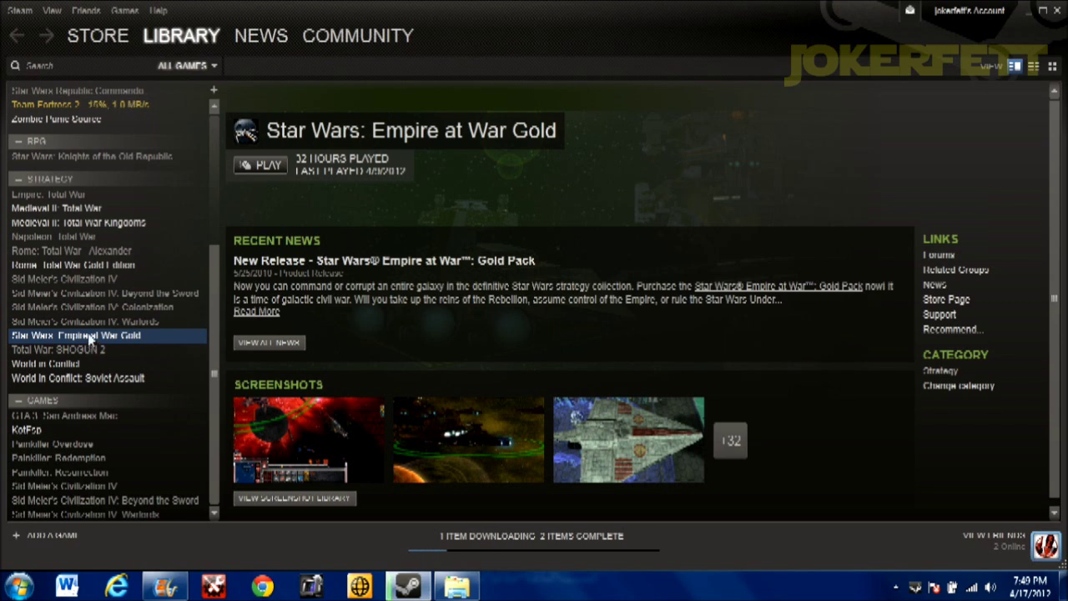
- Open Empire at War Gold's launch options and check they read MODPATH=Mods\Republic_At_War
right_click(90, 336)
left_click(114, 326)
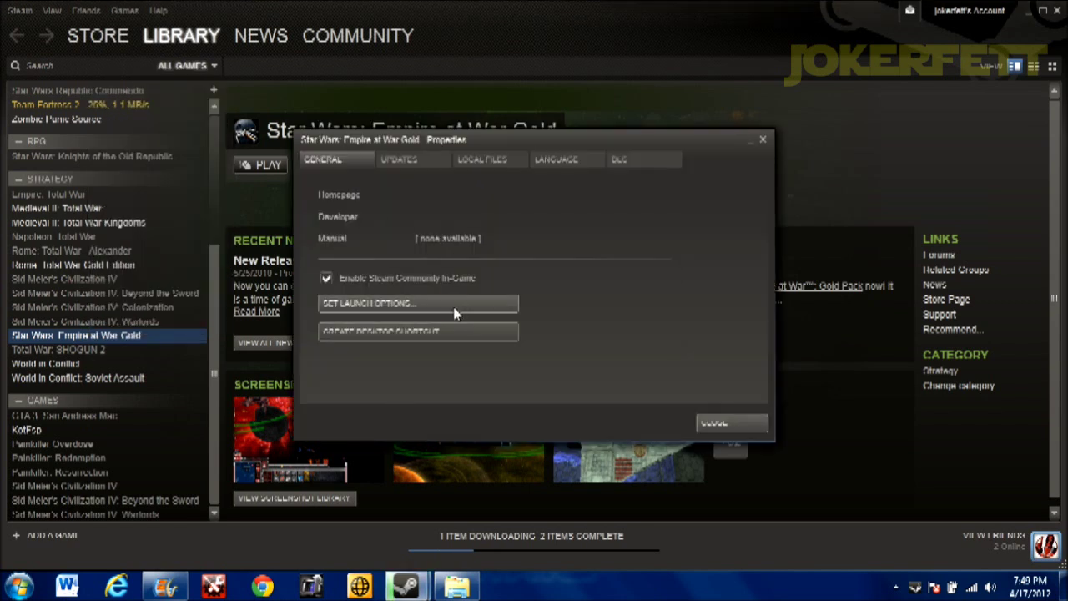
left_click(454, 313)
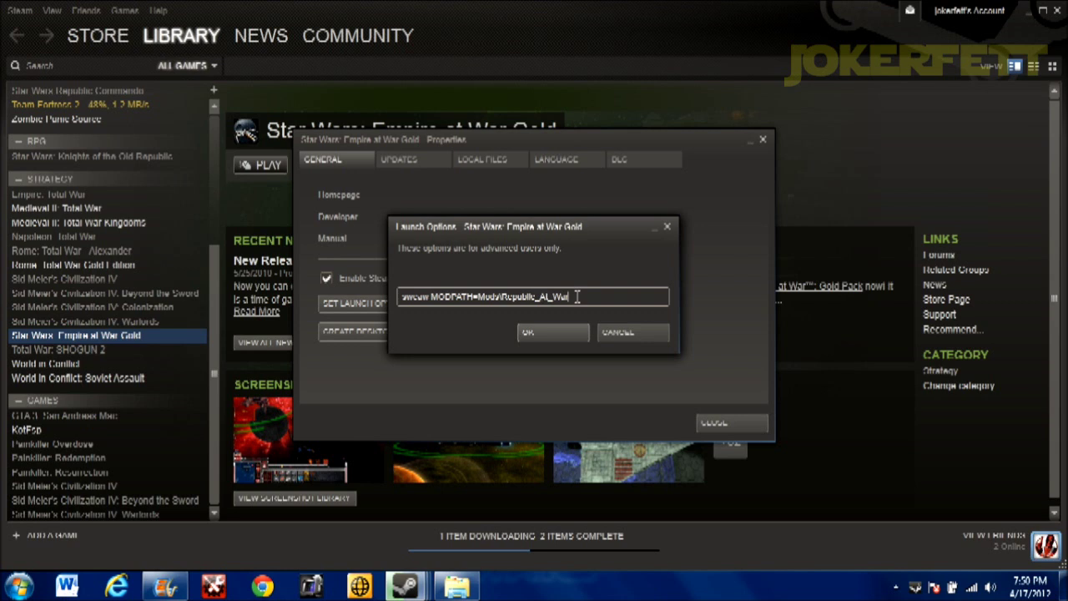
left_click_drag(576, 297, 430, 296)
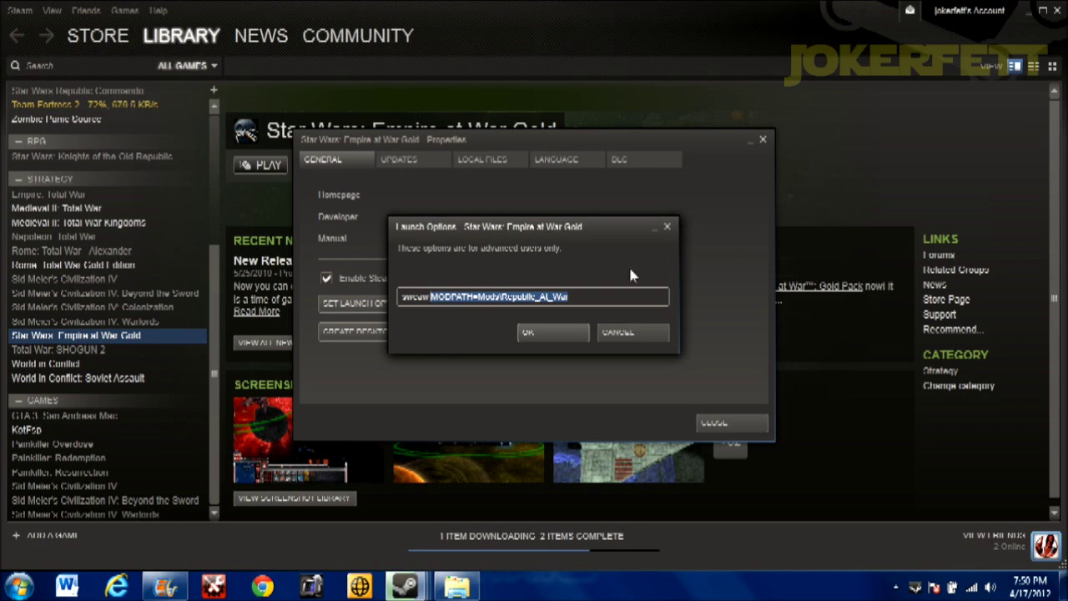
triple_click(614, 289)
left_click(603, 298)
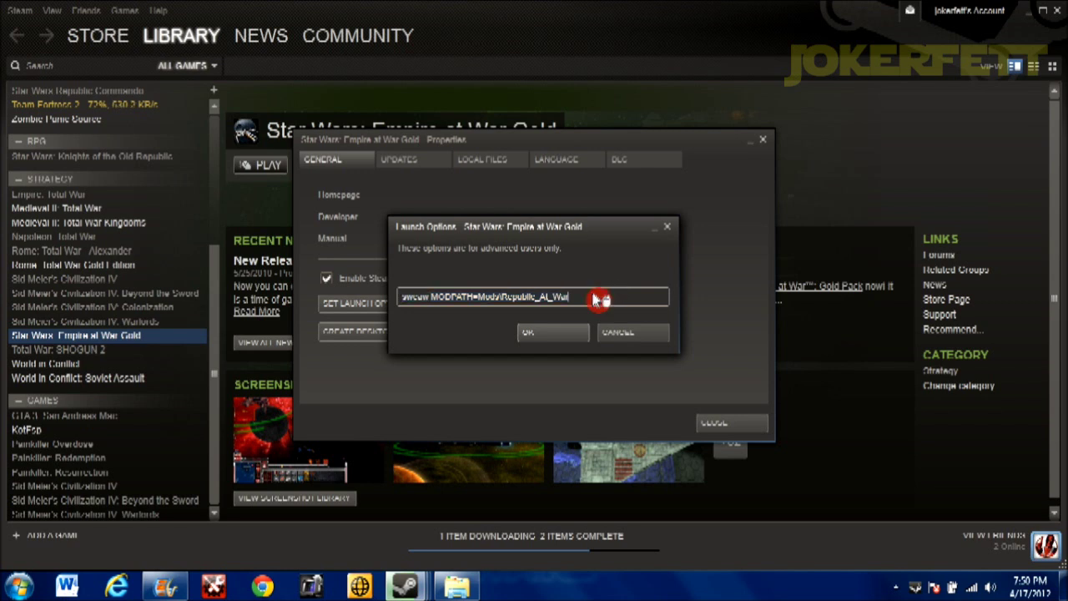